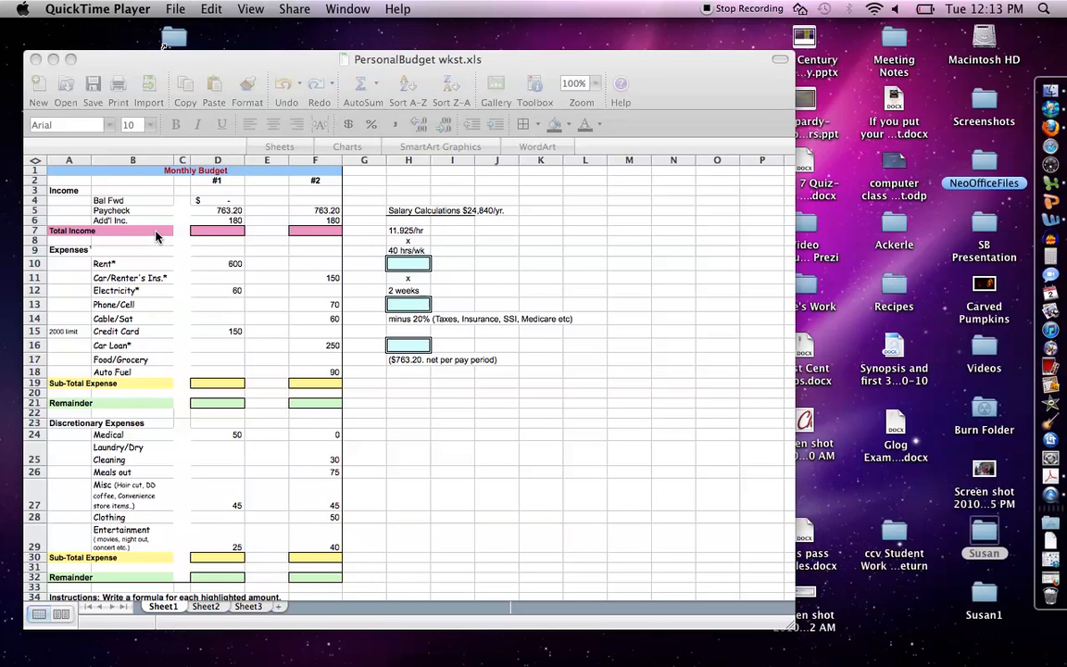
# Step: Examine the merged Monthly Budget title cell and the fill colour options for the Total Income row
pyautogui.click(206, 163)
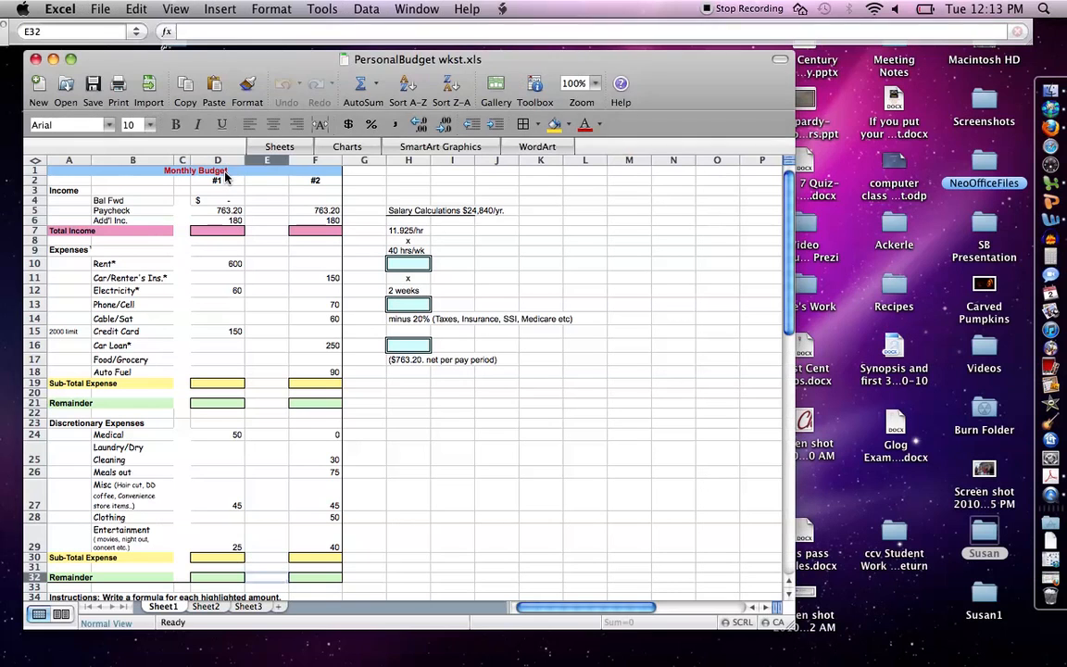
pyautogui.rightClick(237, 172)
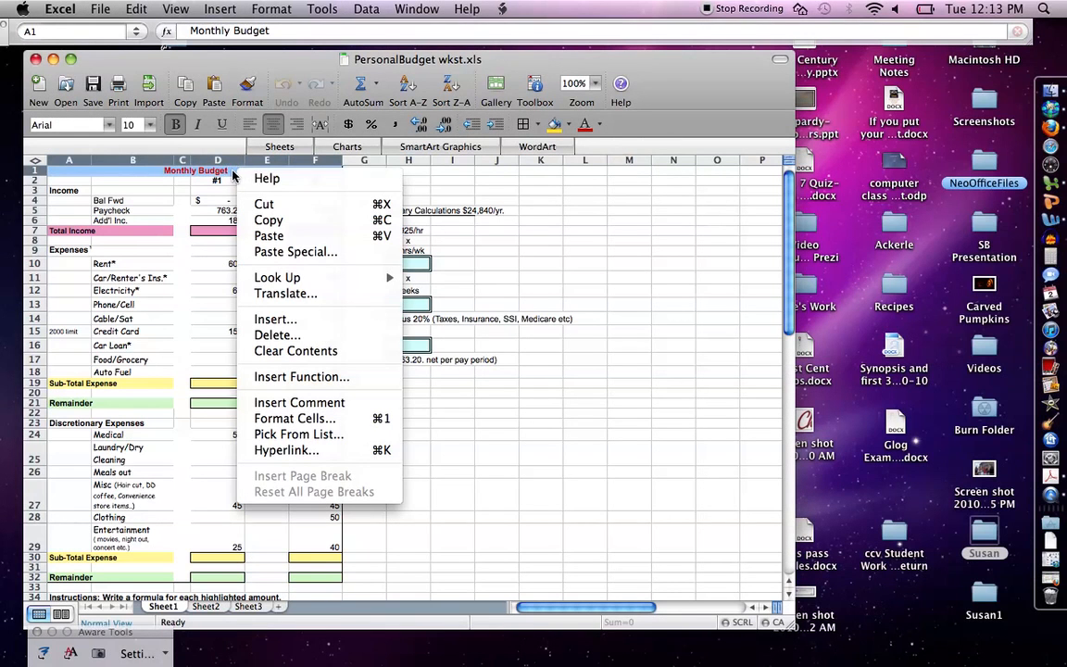
pyautogui.click(150, 175)
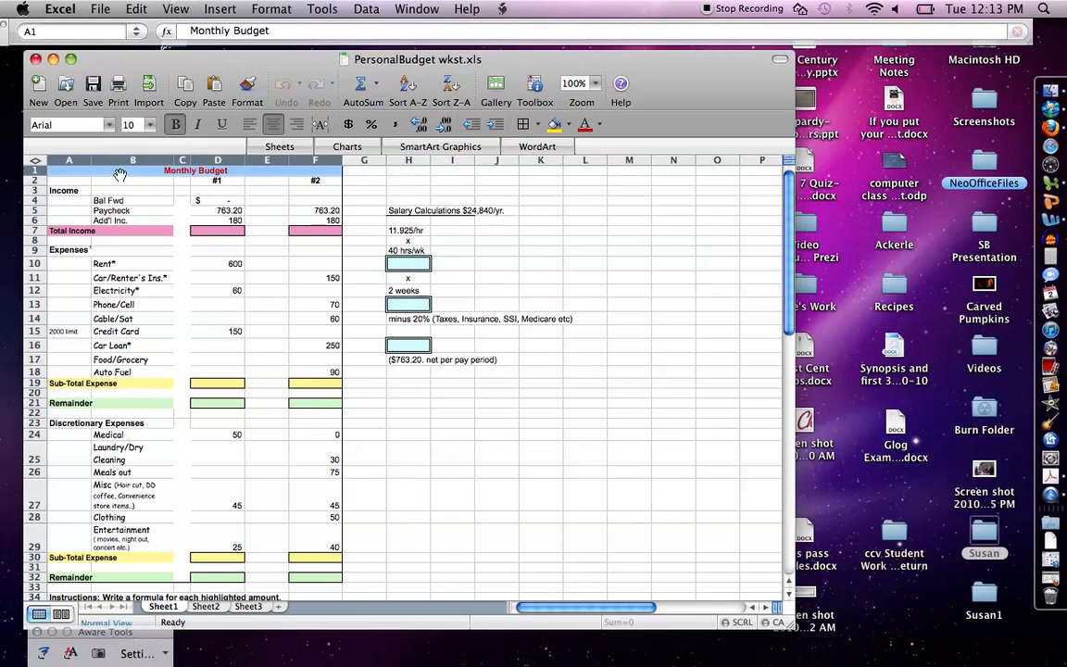
pyautogui.moveTo(151, 176); pyautogui.dragTo(76, 164)
pyautogui.click(155, 231)
pyautogui.moveTo(59, 231); pyautogui.dragTo(118, 230)
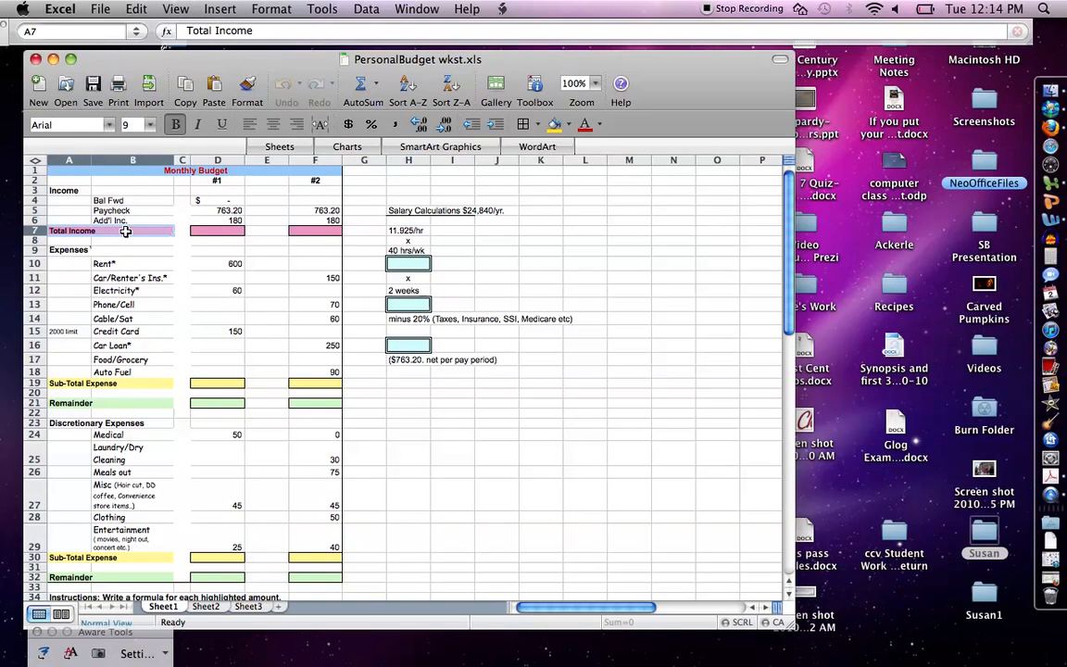
pyautogui.click(569, 124)
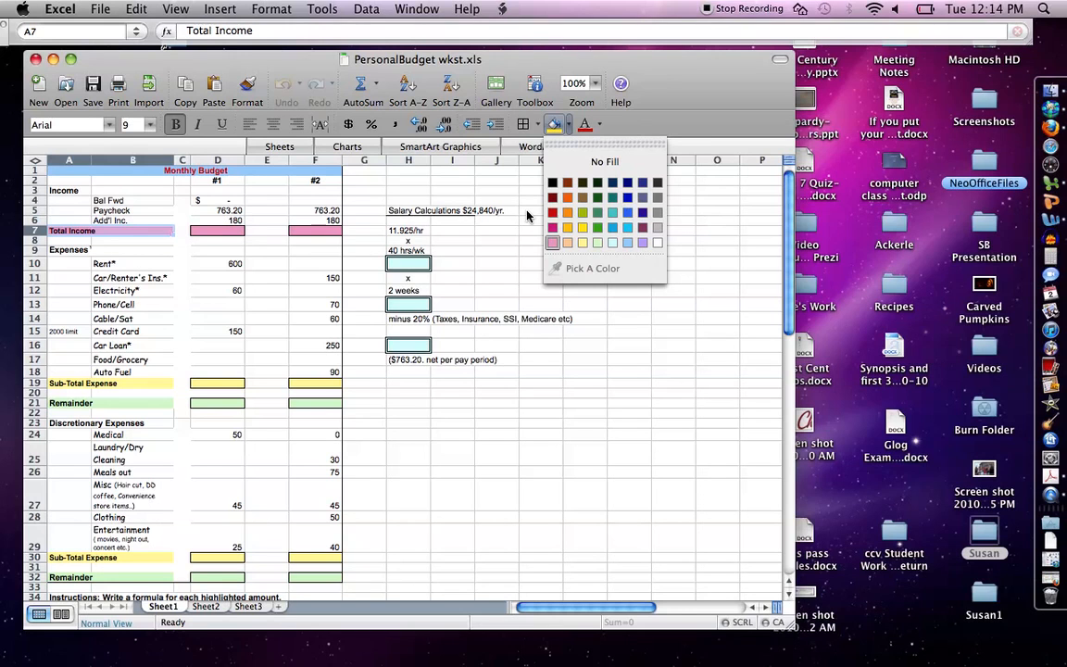
pyautogui.click(528, 216)
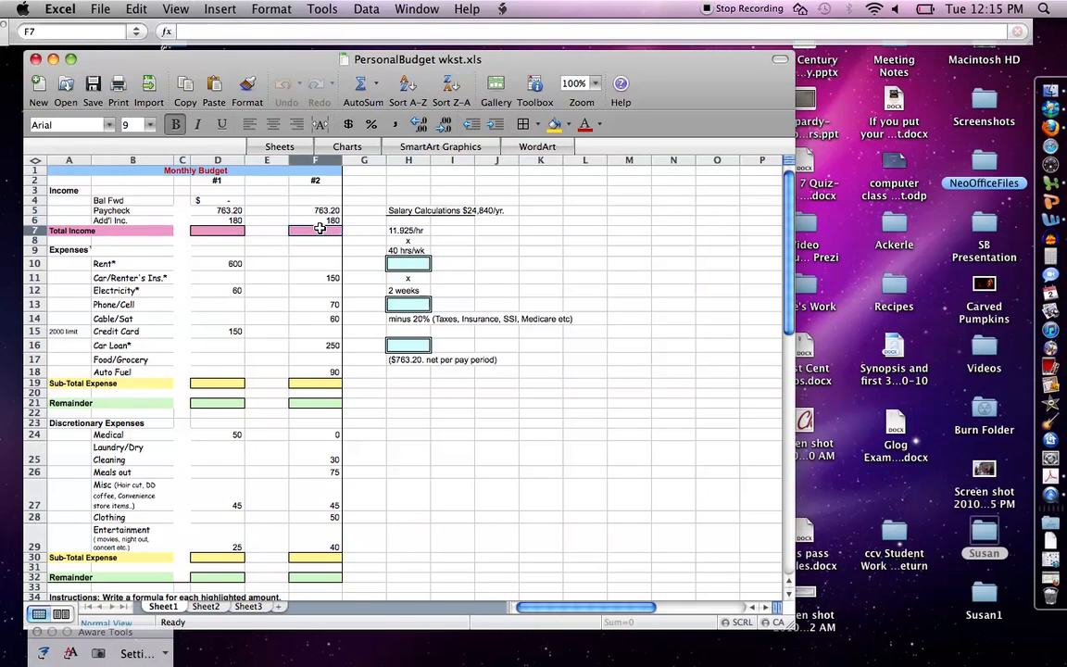
pyautogui.click(320, 229)
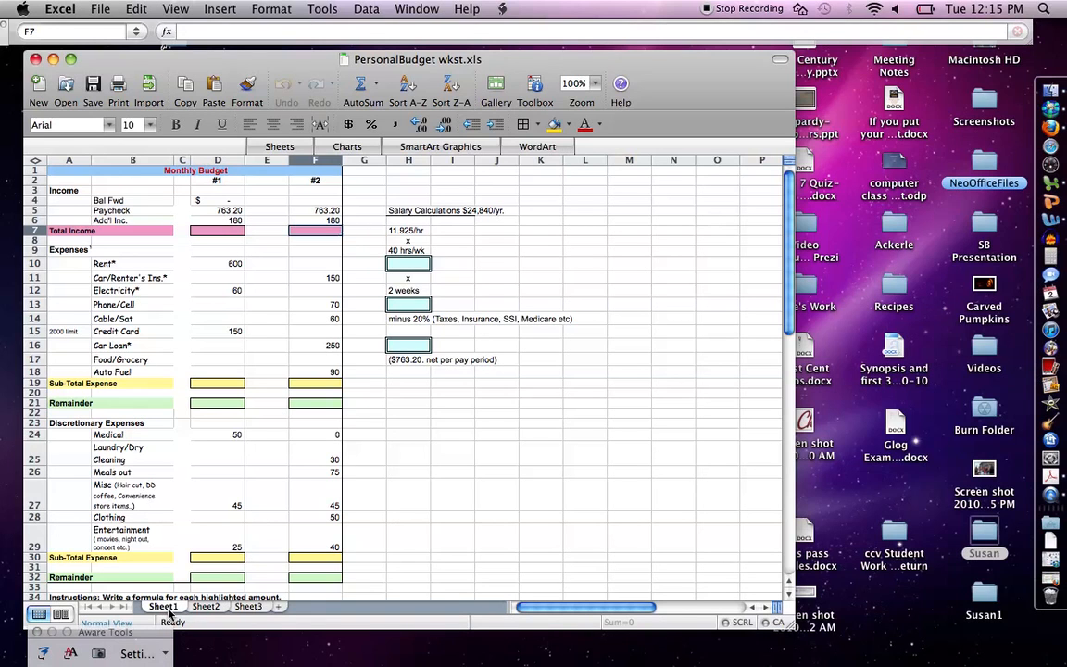
# Step: Look at the other worksheets and the rename option for Sheet2, and return to Sheet1
pyautogui.click(222, 608)
pyautogui.click(248, 607)
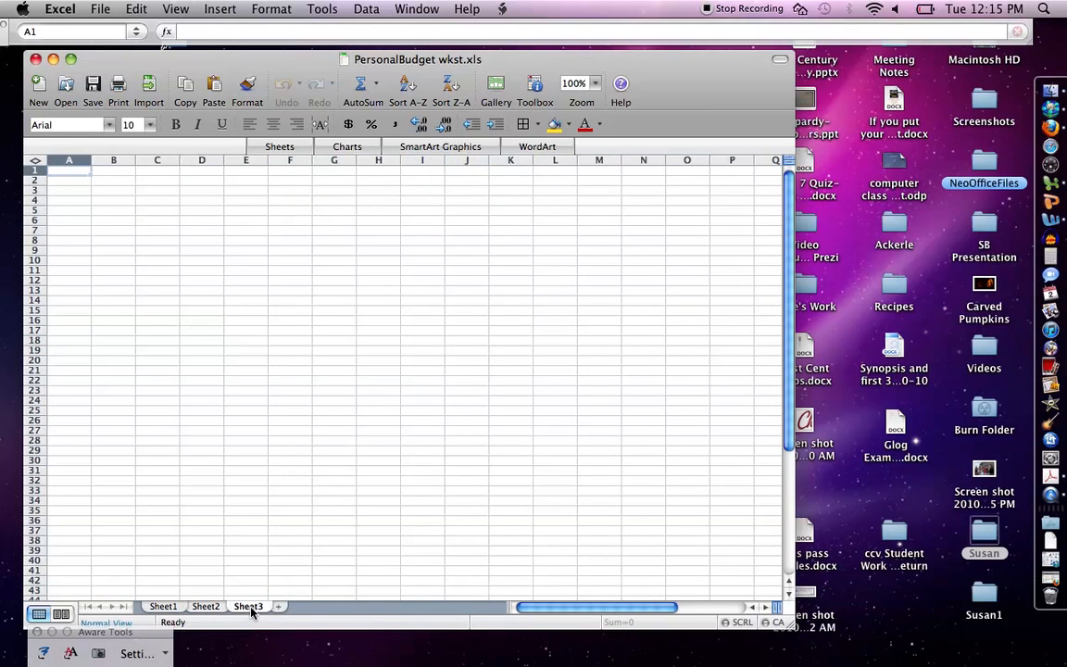
pyautogui.rightClick(202, 610)
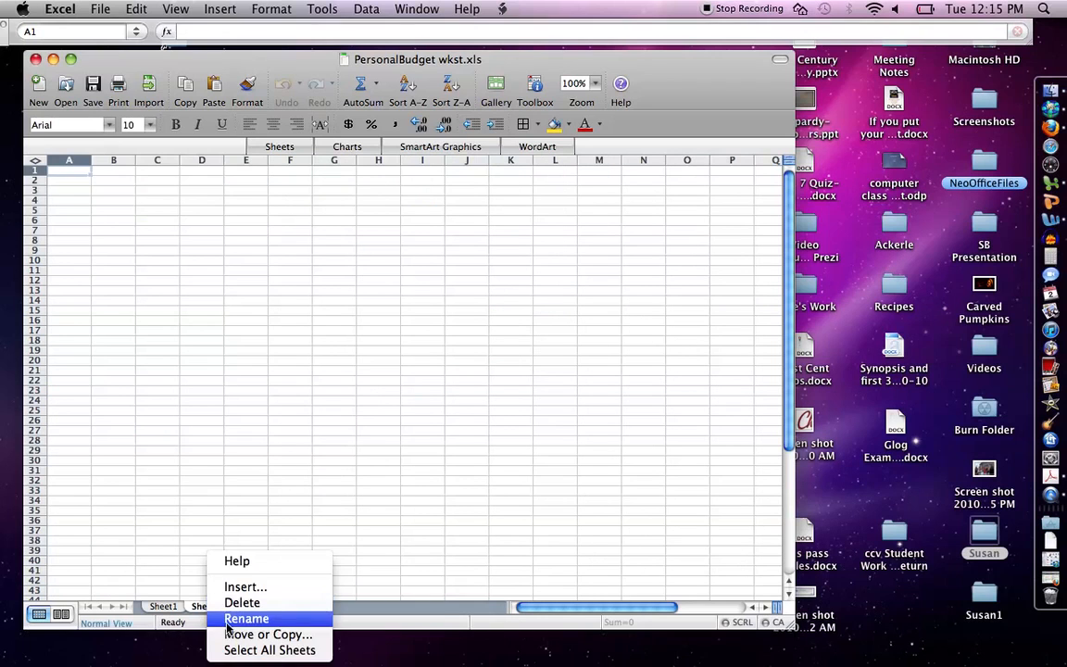
pyautogui.click(226, 620)
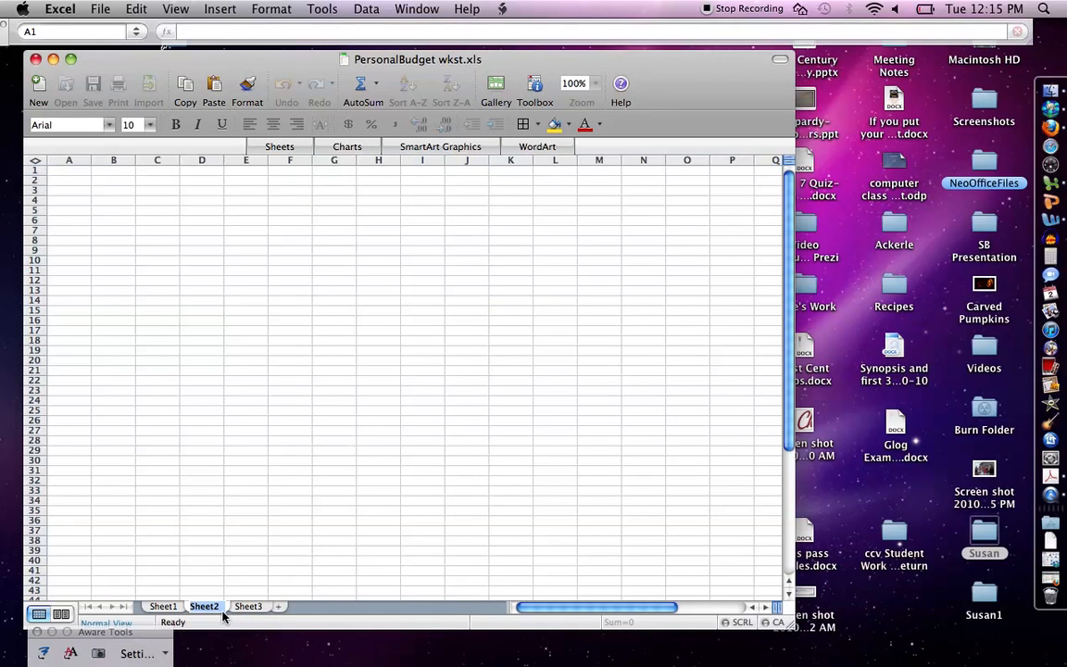
pyautogui.click(164, 607)
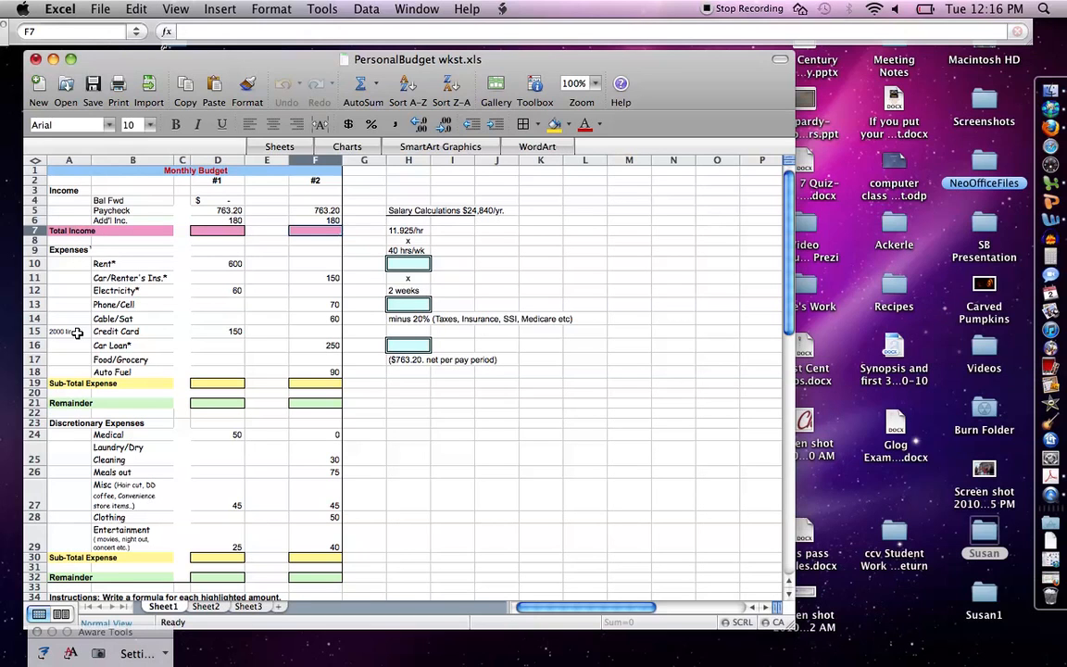
# Step: Widen column A slightly on Sheet1 to give its labels more room
pyautogui.click(72, 159)
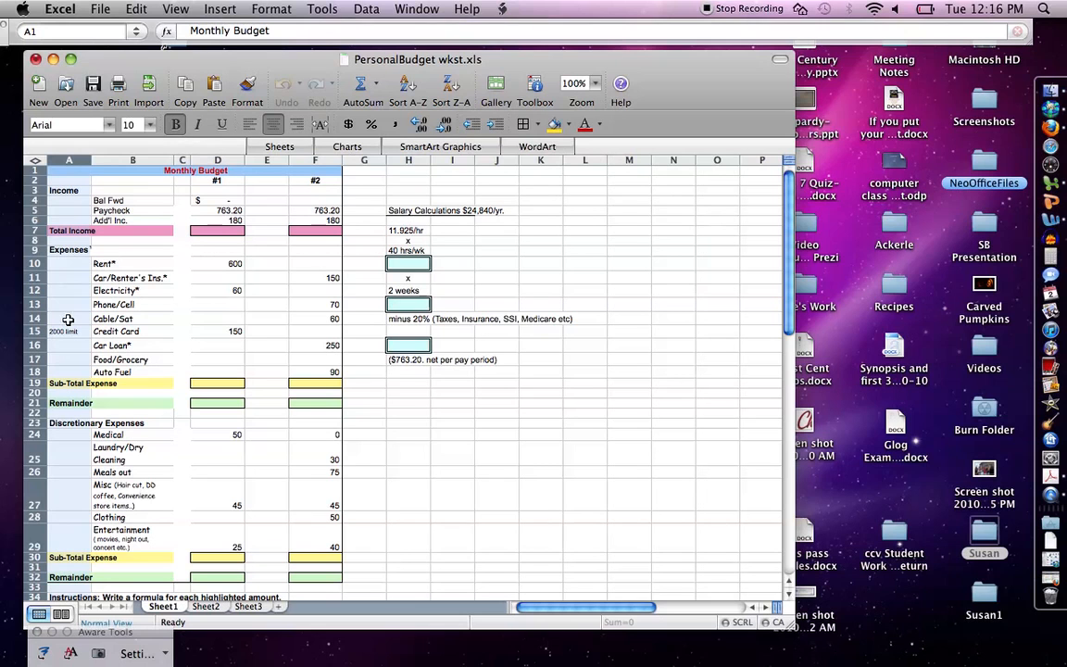
pyautogui.click(133, 289)
pyautogui.moveTo(92, 161); pyautogui.dragTo(102, 161)
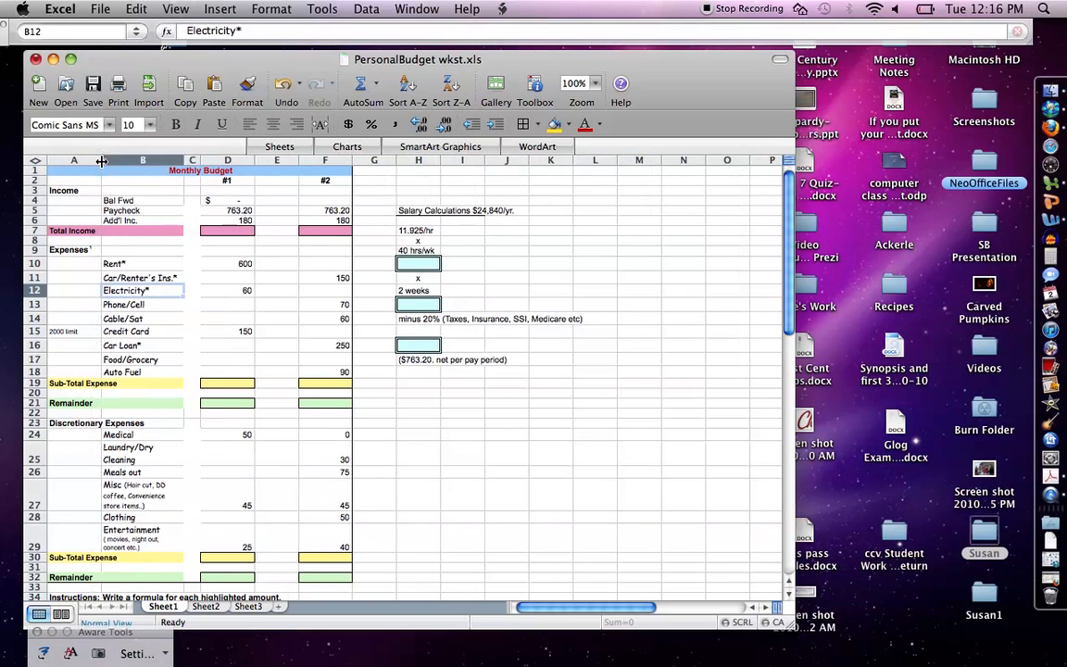
pyautogui.rightClick(69, 333)
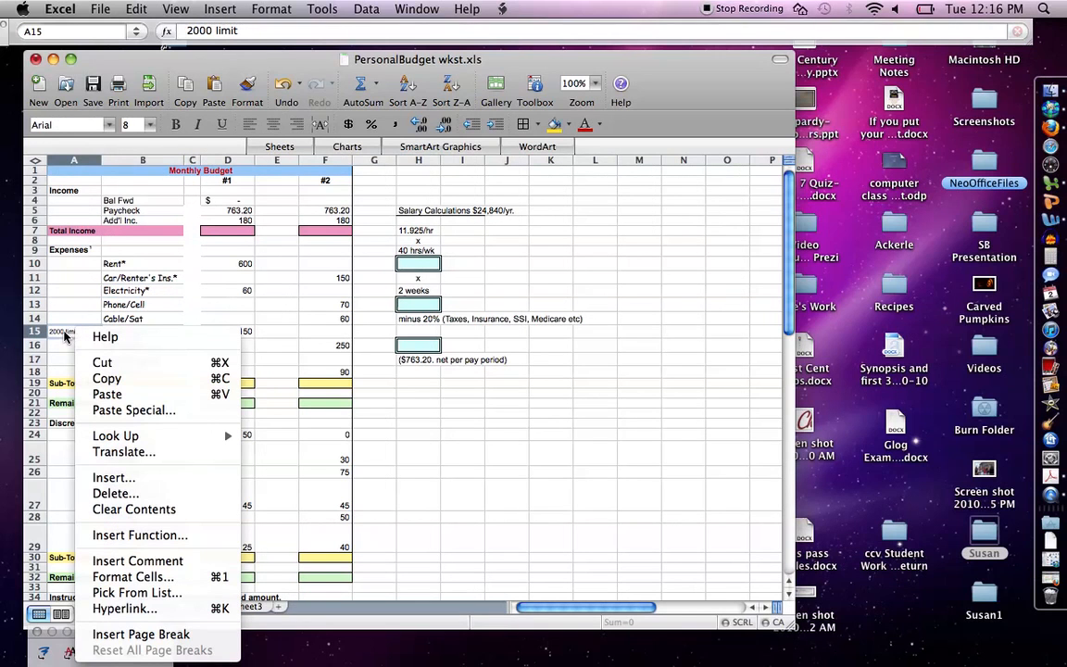
pyautogui.rightClick(435, 498)
pyautogui.click(789, 288)
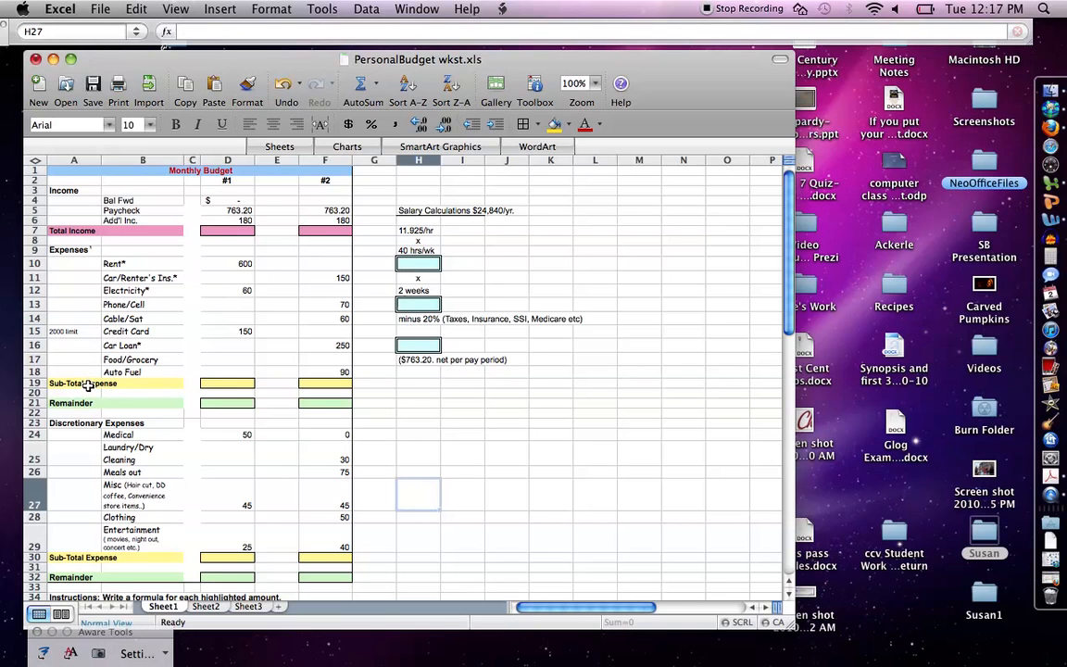
pyautogui.click(100, 232)
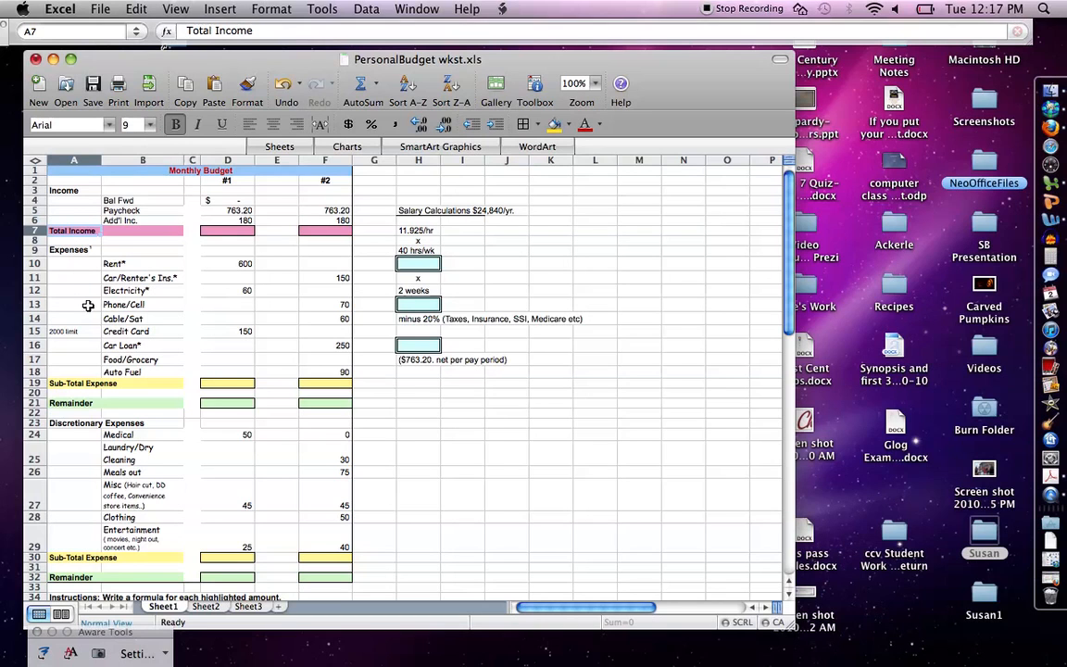
pyautogui.click(71, 405)
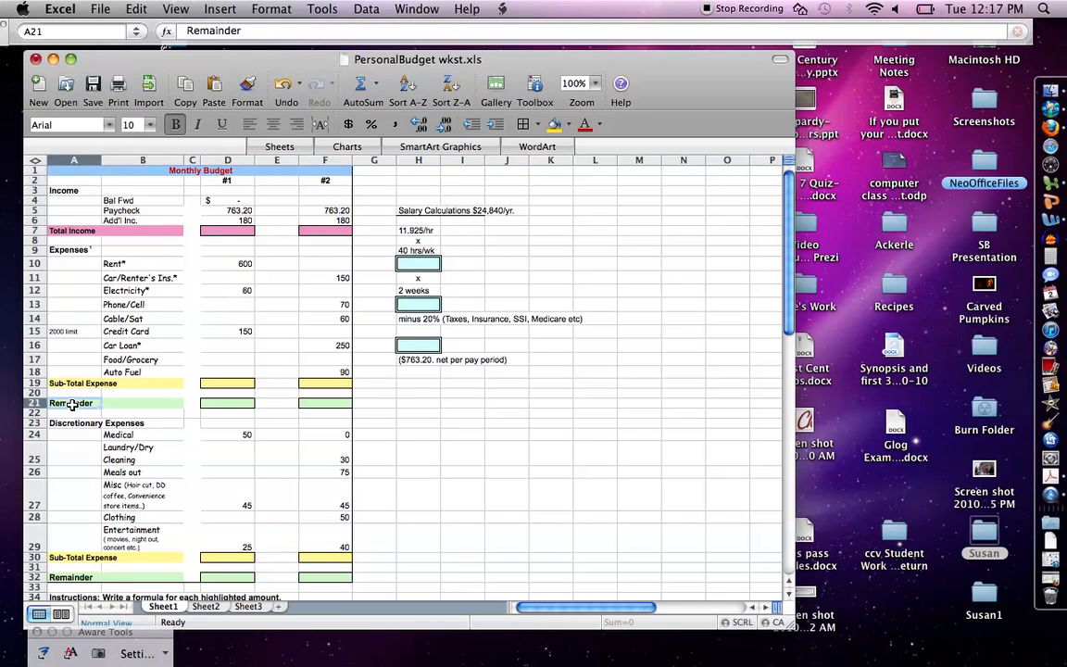
pyautogui.click(77, 383)
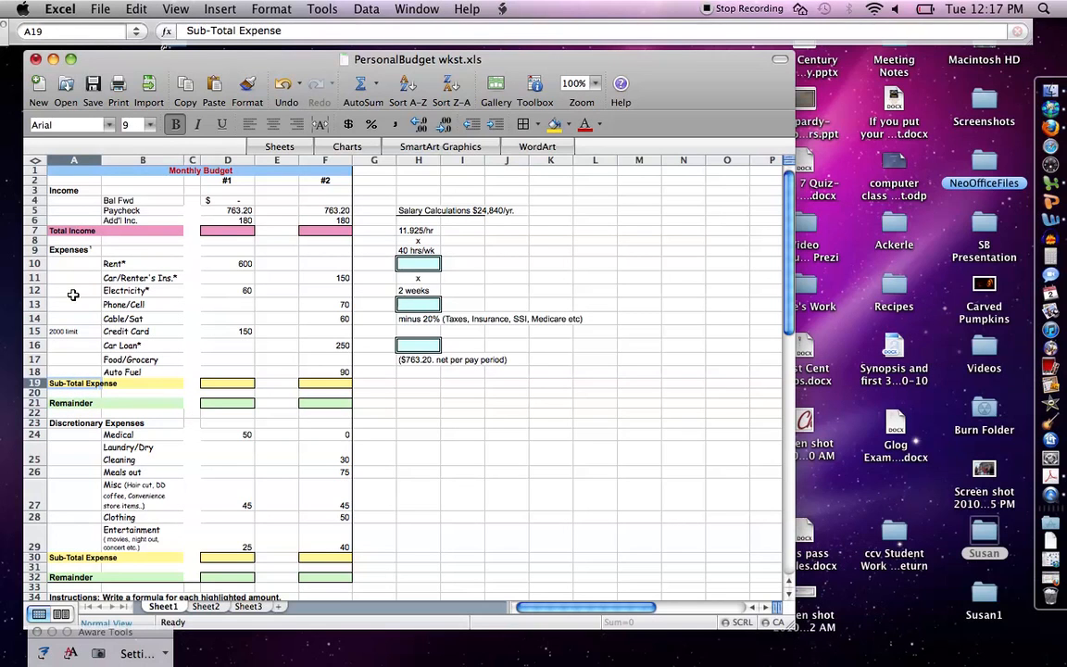
# Step: View the font settings of the expense names in B10:B18 without changing them
pyautogui.moveTo(121, 264); pyautogui.dragTo(118, 370)
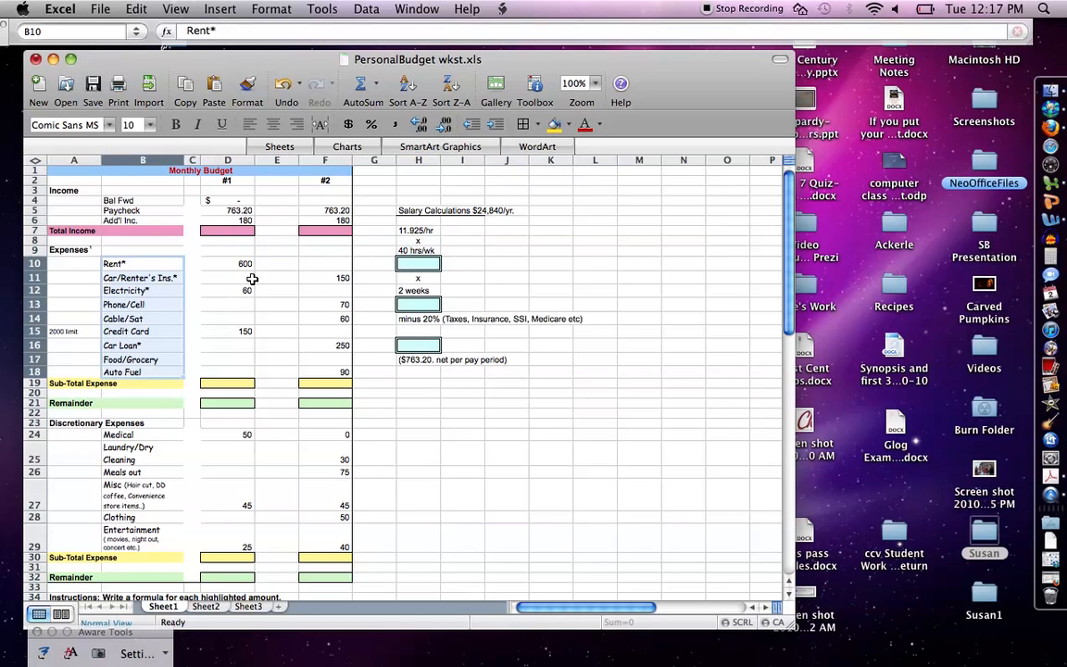
pyautogui.click(272, 11)
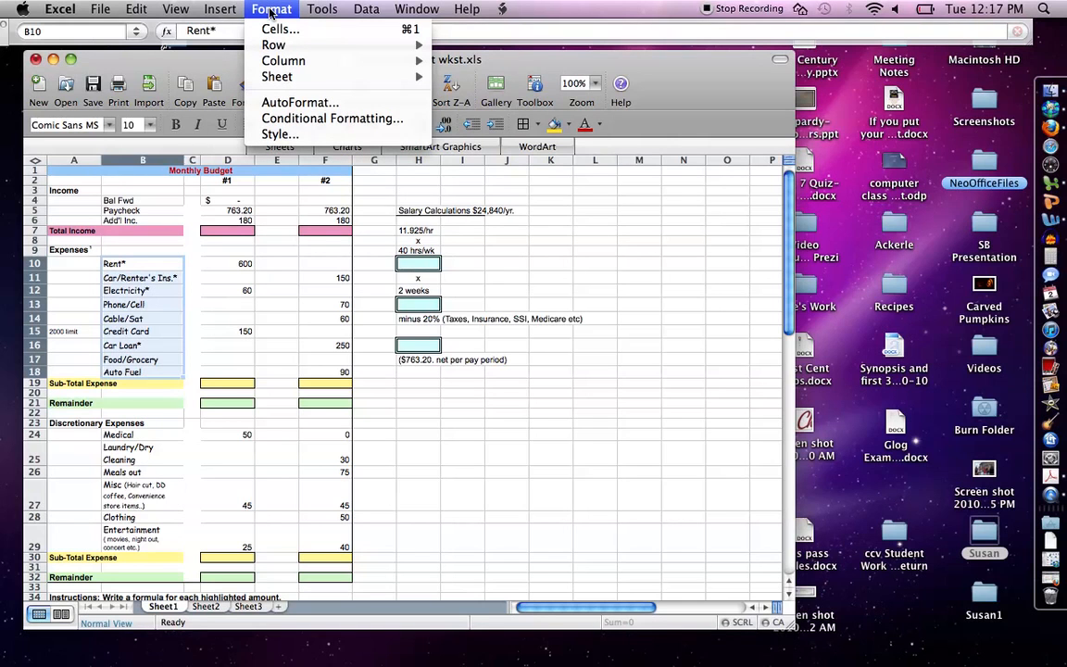
pyautogui.click(249, 28)
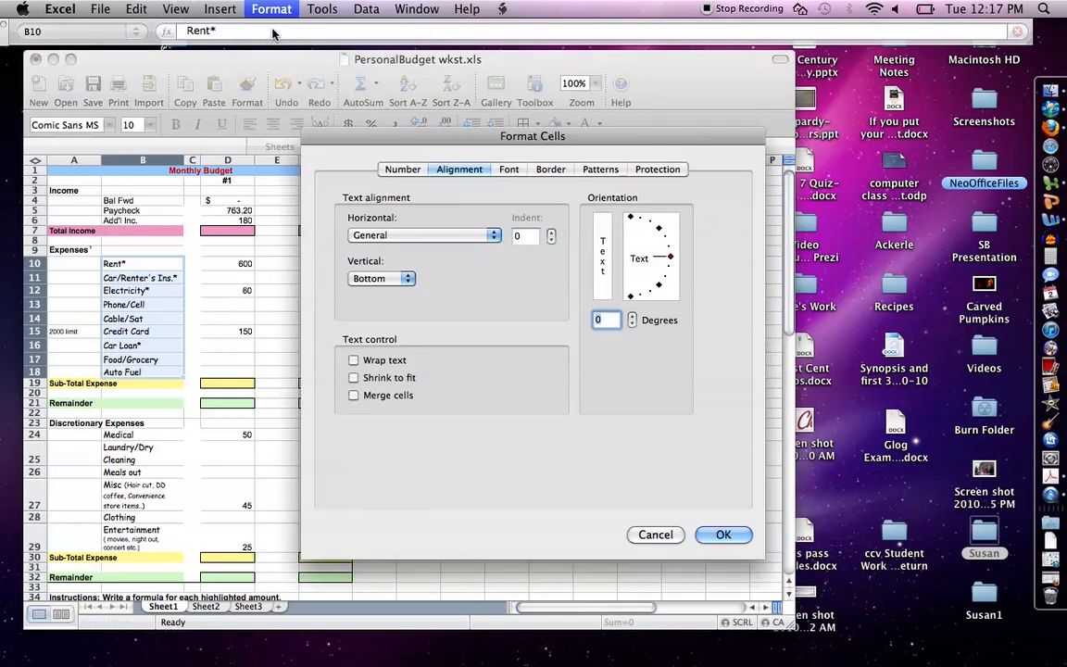
pyautogui.click(512, 172)
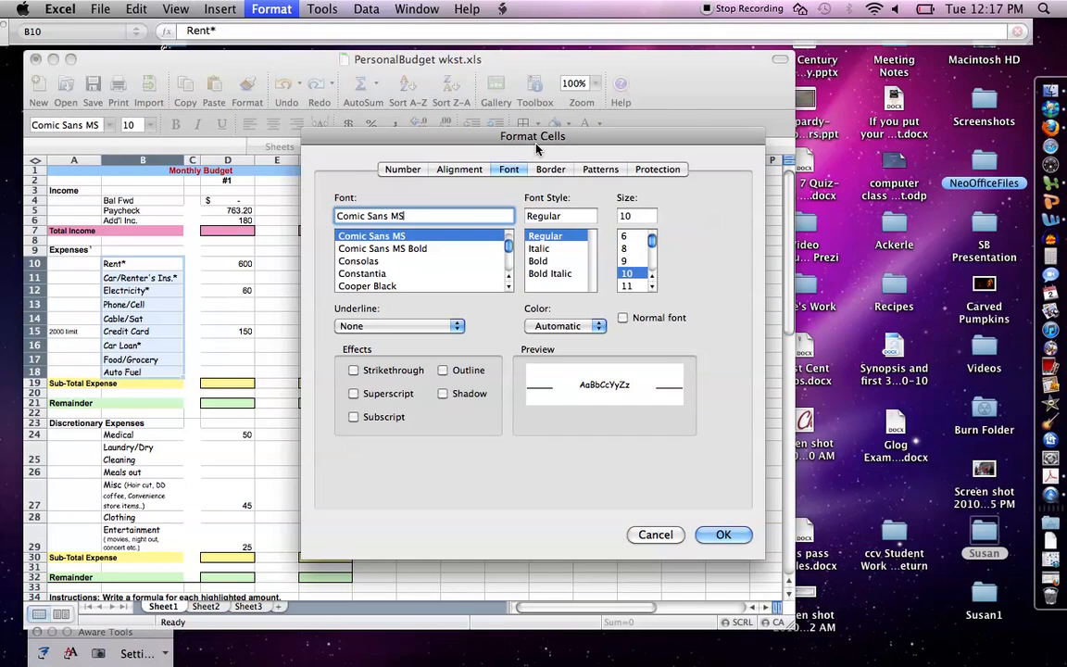
pyautogui.click(660, 535)
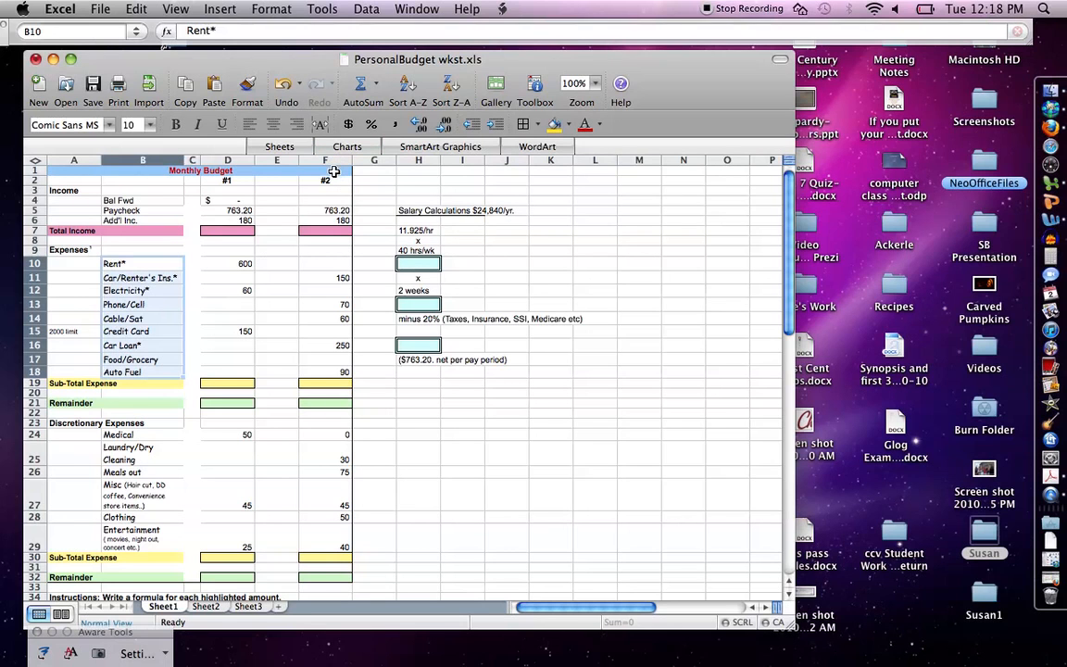
# Step: Examine the border options for the #2 pay period column, covering F2:F32
pyautogui.rightClick(334, 172)
pyautogui.press('Escape')
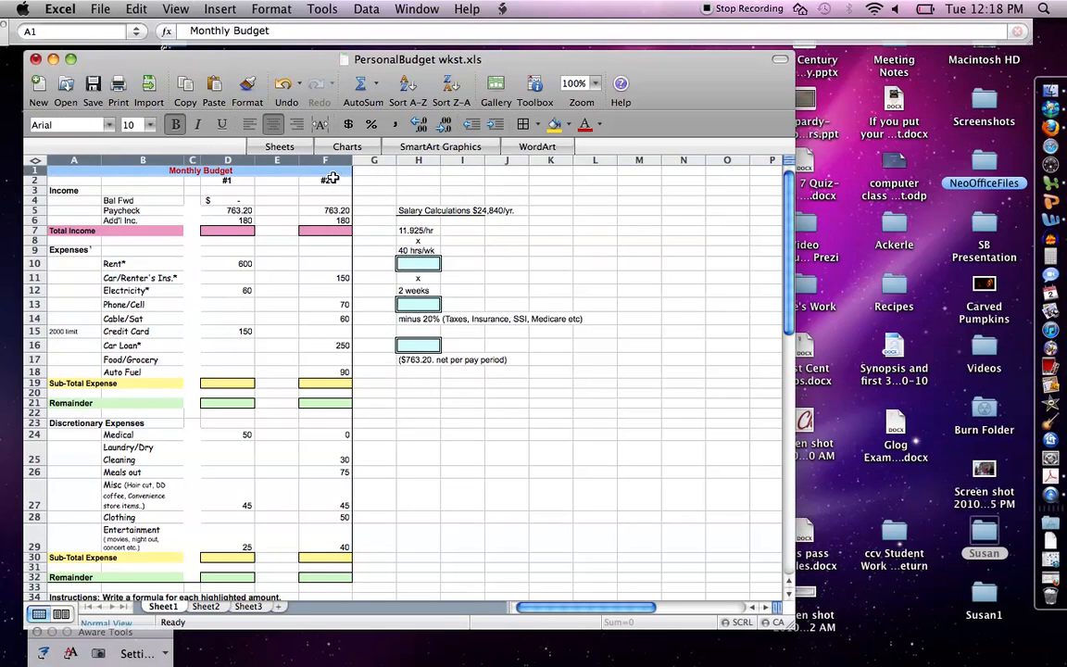
pyautogui.rightClick(332, 188)
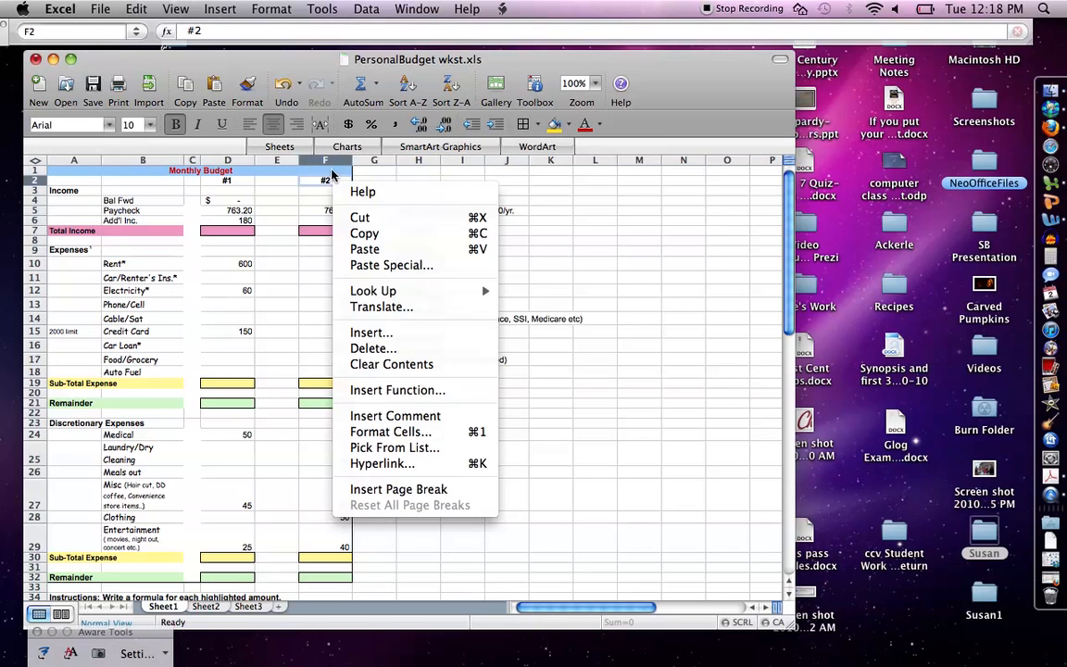
pyautogui.click(332, 173)
pyautogui.moveTo(329, 172); pyautogui.dragTo(306, 218)
pyautogui.rightClick(336, 189)
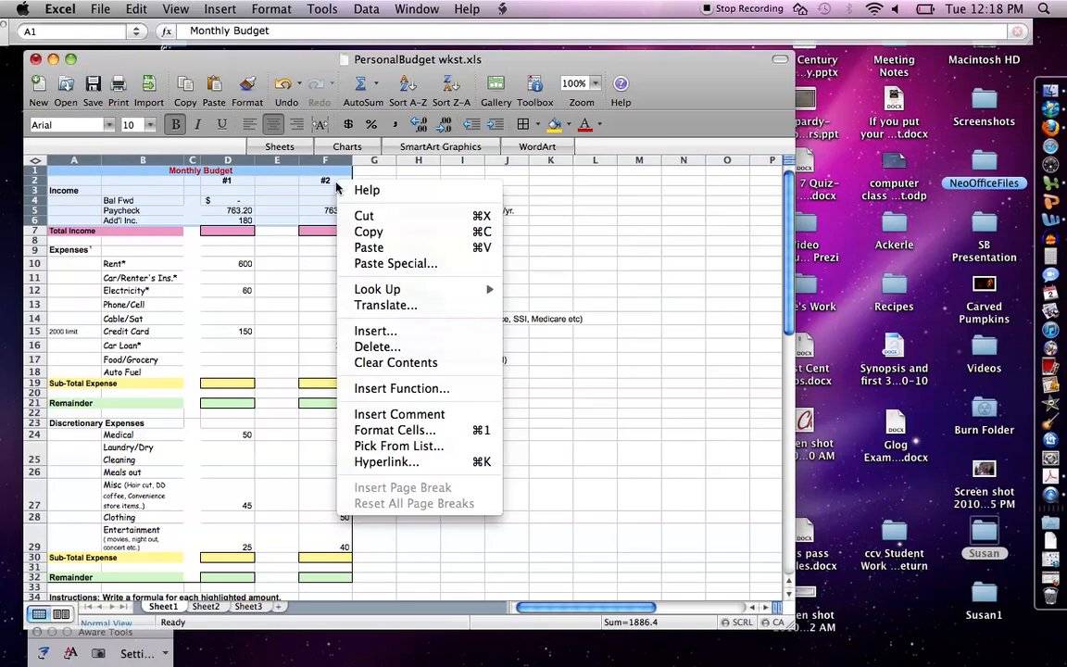
pyautogui.click(368, 173)
pyautogui.rightClick(361, 176)
pyautogui.click(344, 185)
pyautogui.click(342, 185)
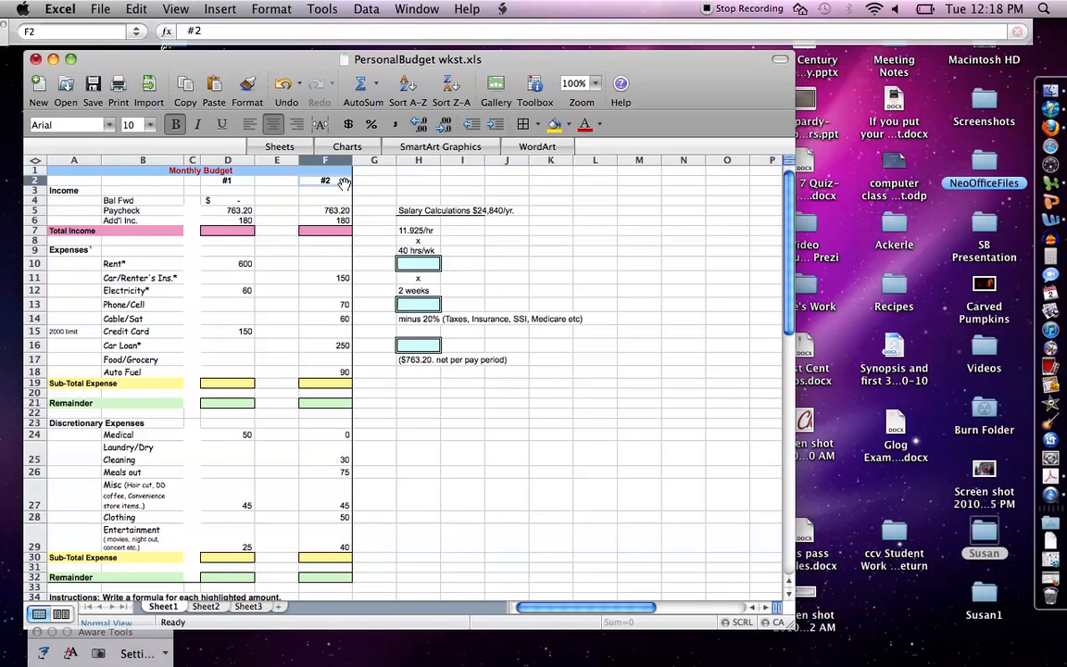
pyautogui.click(341, 201)
pyautogui.moveTo(339, 181); pyautogui.dragTo(338, 551)
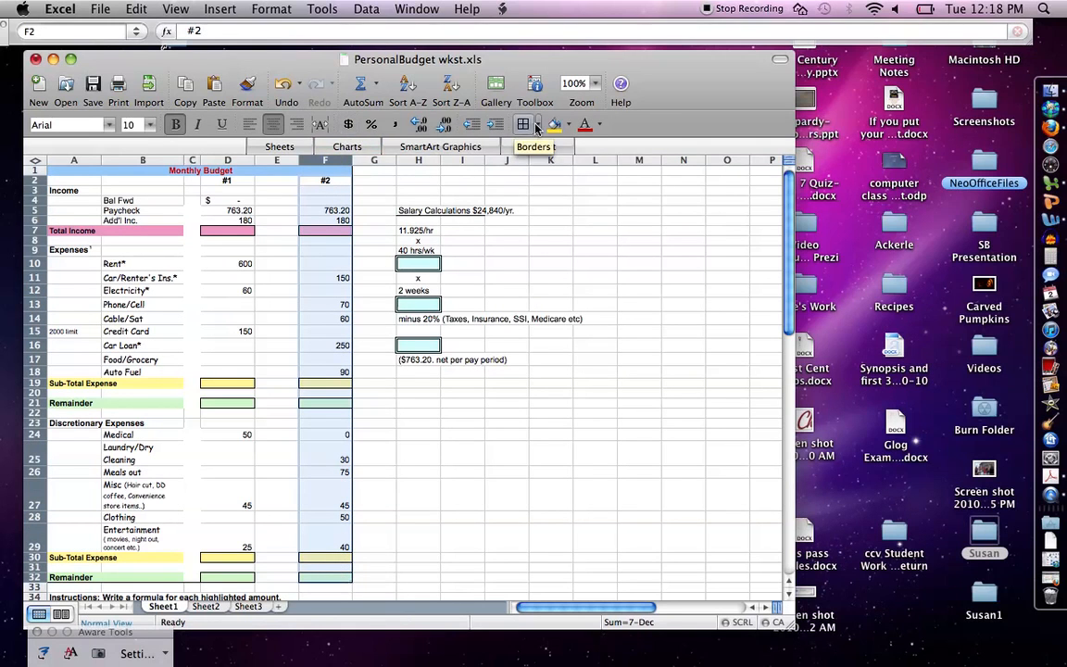
pyautogui.click(538, 127)
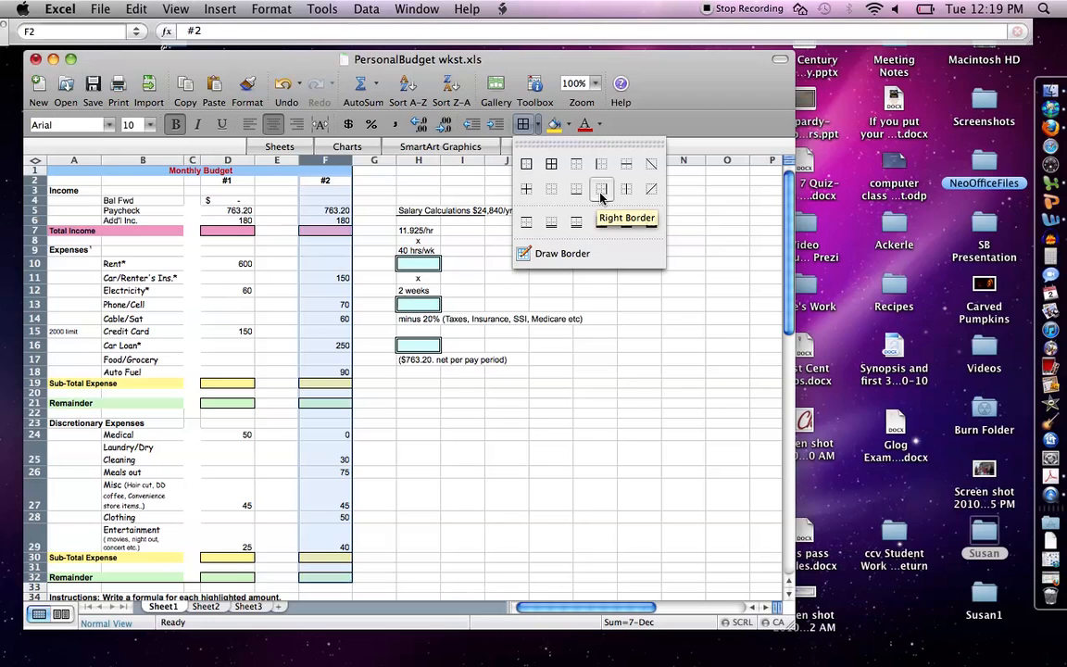
pyautogui.click(608, 404)
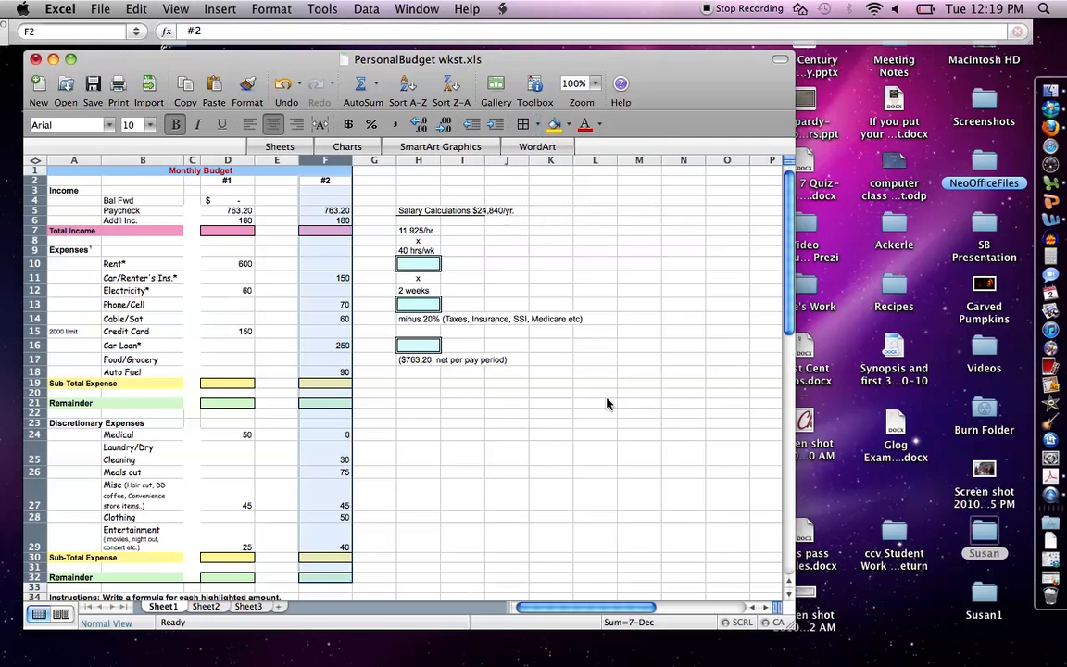
# Step: Enter the formula =d5 + d6 in D7 to total the paycheck and additional income for pay period #1
pyautogui.click(237, 230)
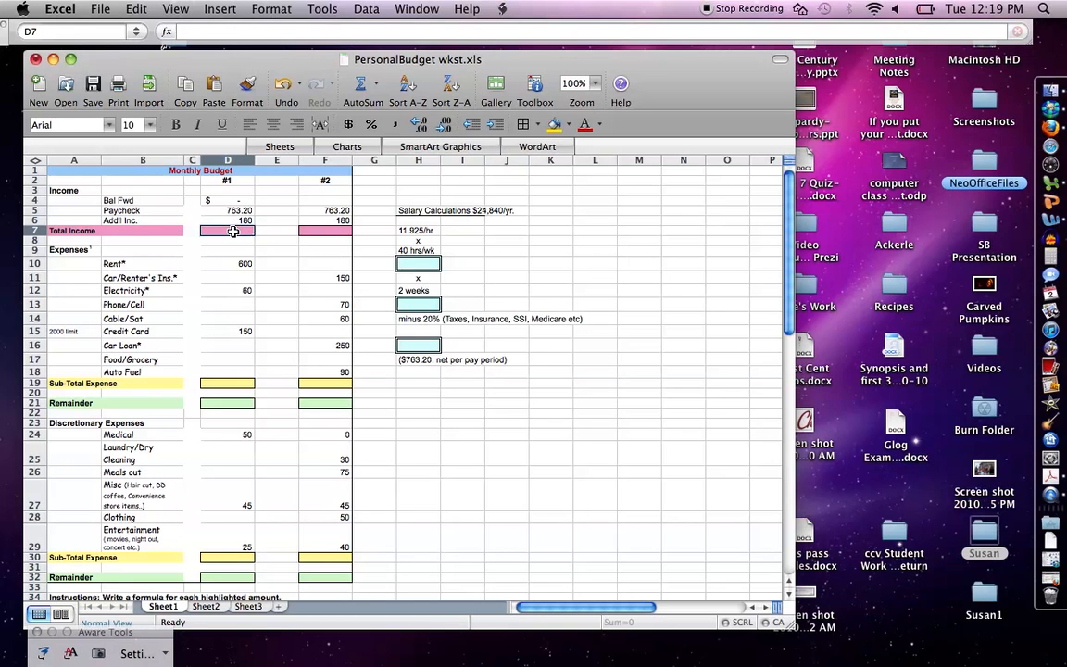
pyautogui.write('=')
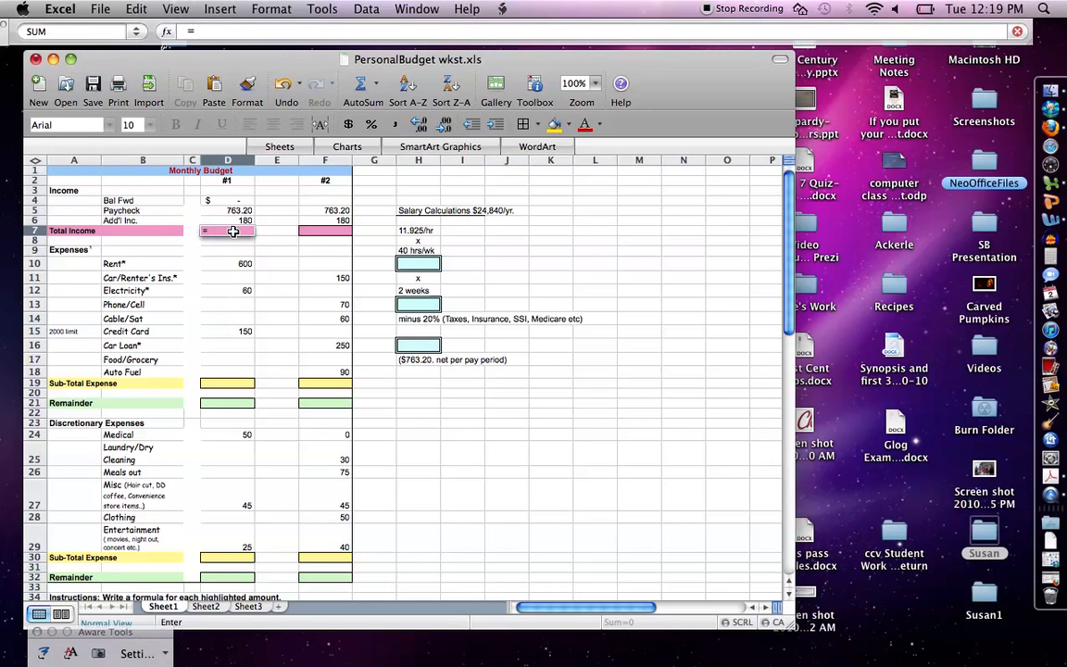
pyautogui.write('d5')
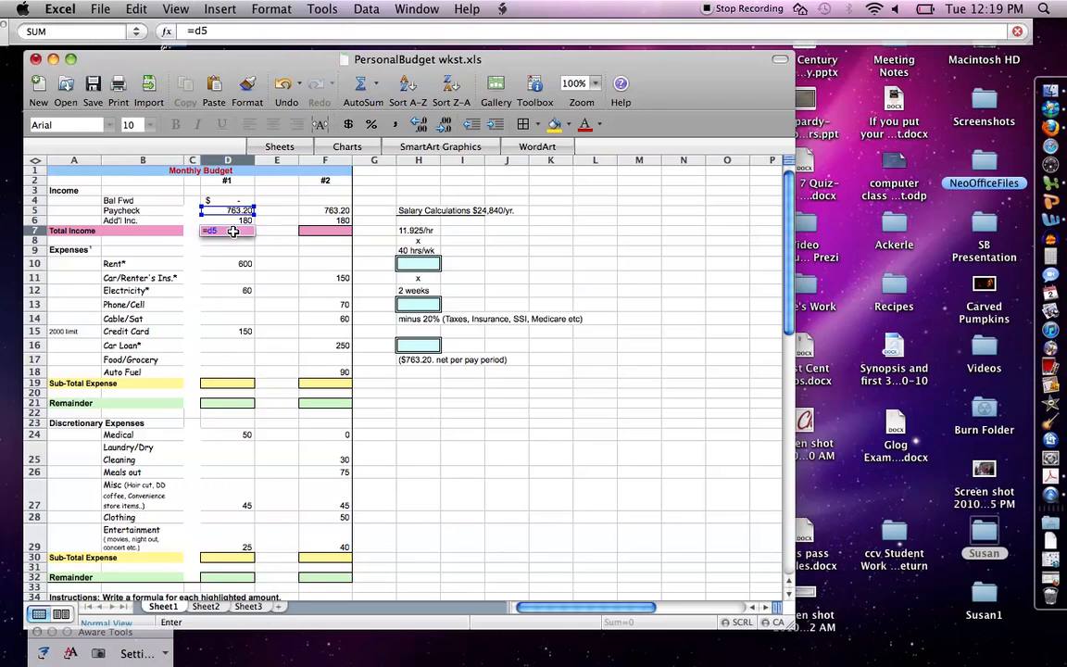
pyautogui.write(' + d6')
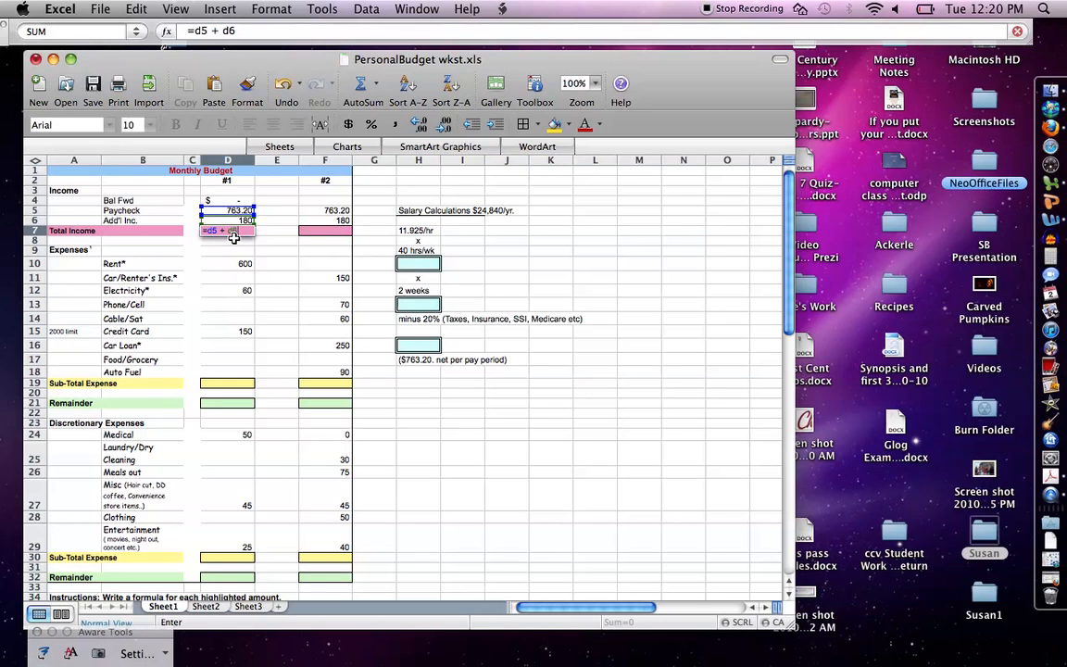
pyautogui.press('Return')
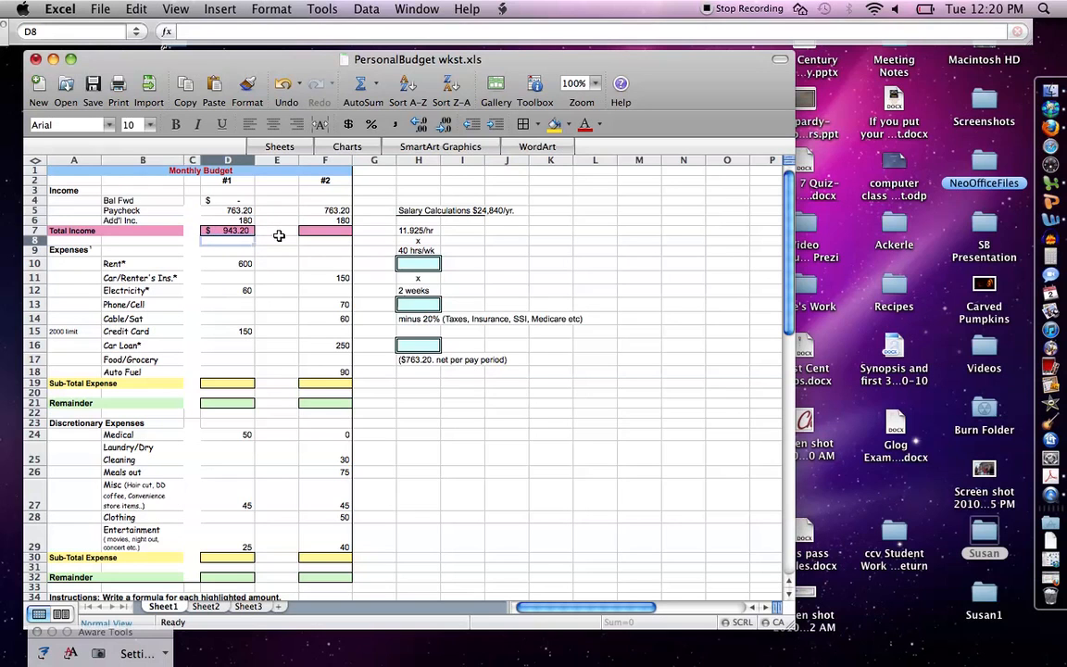
pyautogui.rightClick(279, 235)
pyautogui.rightClick(509, 239)
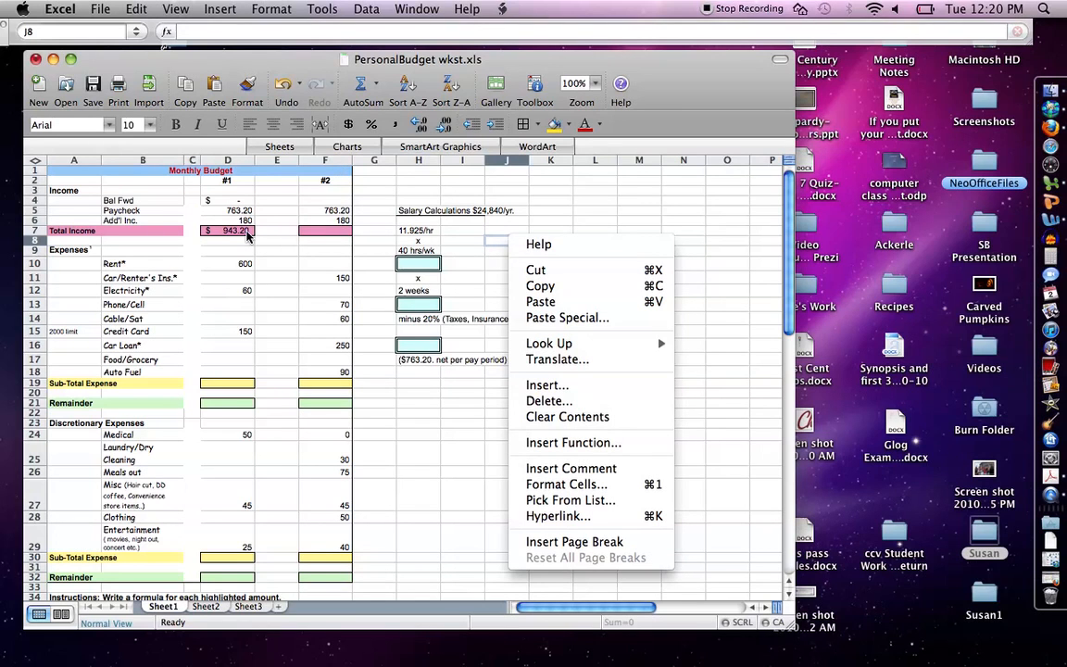
pyautogui.click(246, 236)
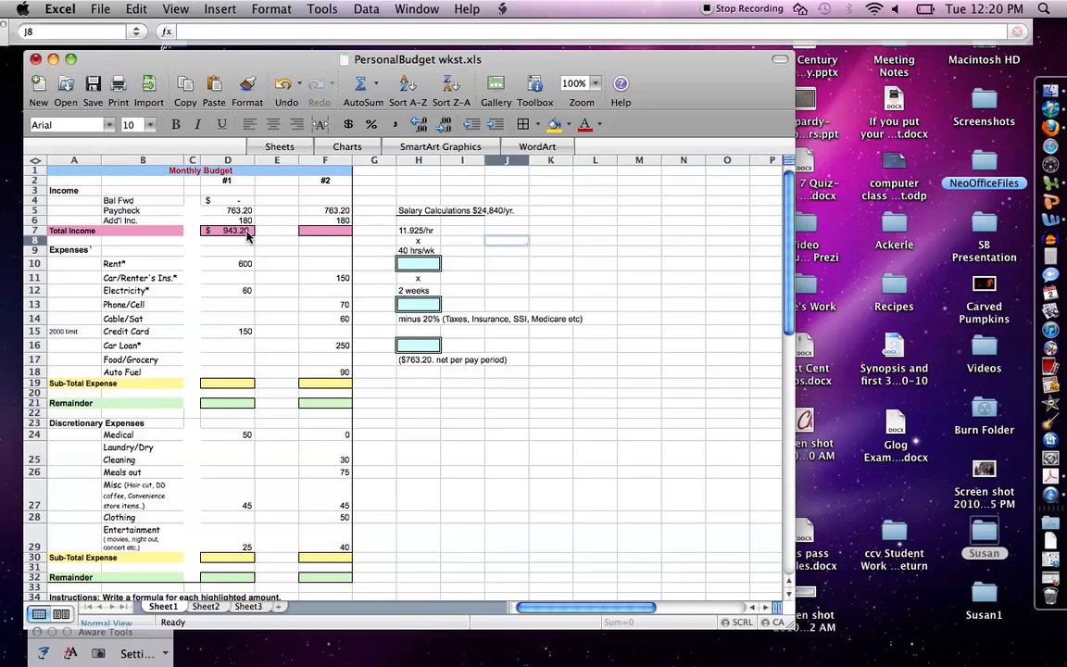
# Step: Copy the total income formula from D7 to F7 for pay period #2 and end copy mode
pyautogui.rightClick(246, 237)
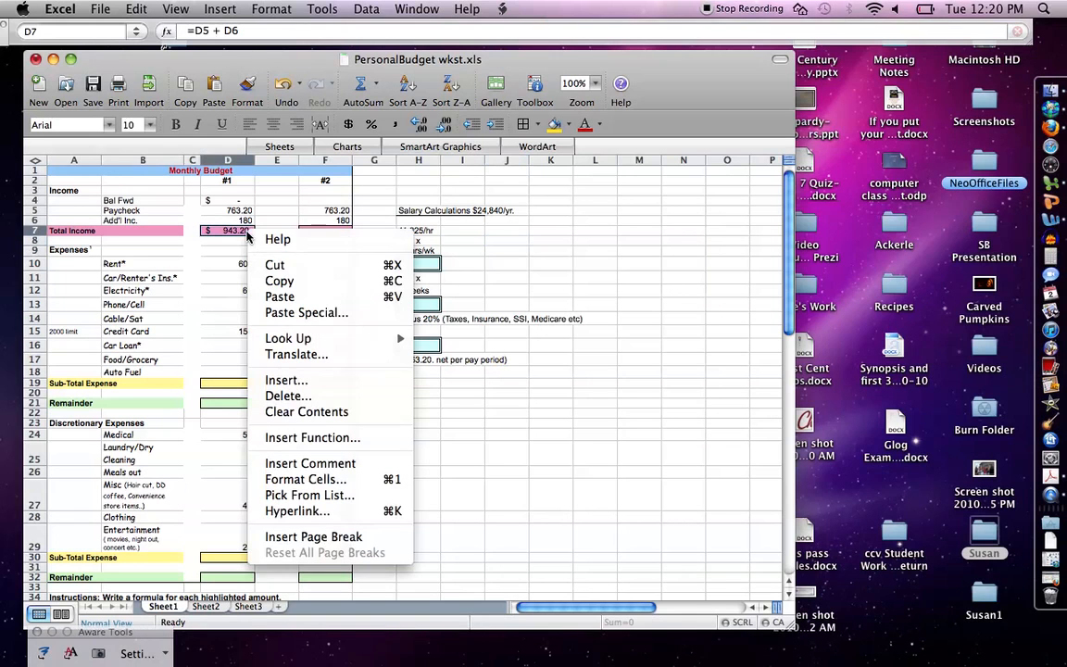
pyautogui.click(269, 283)
pyautogui.click(321, 231)
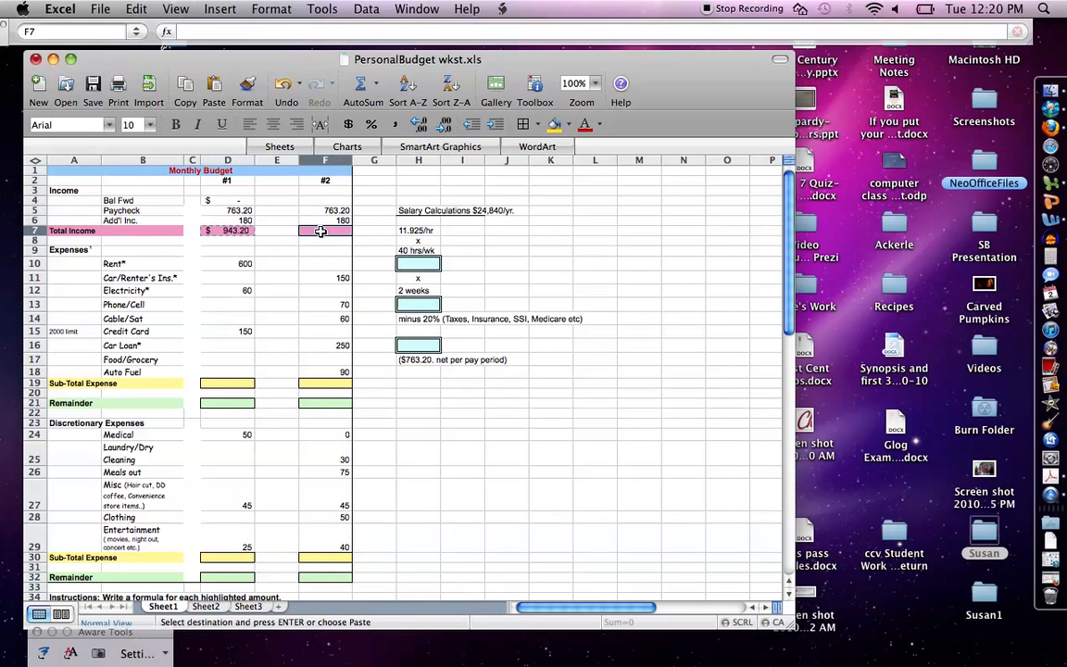
pyautogui.rightClick(321, 232)
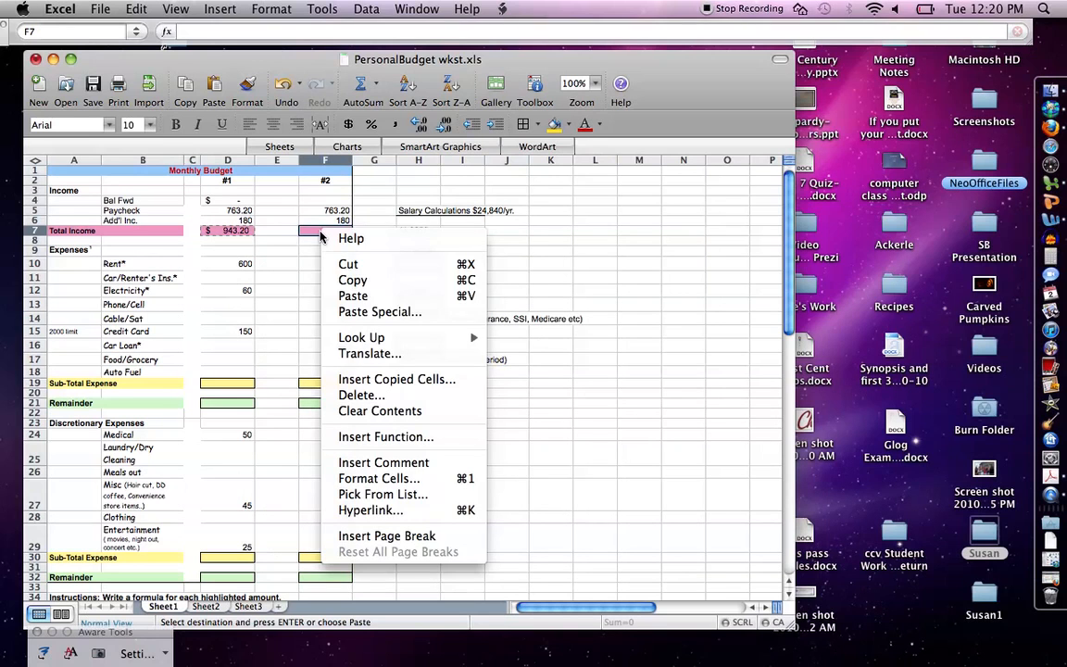
pyautogui.click(335, 296)
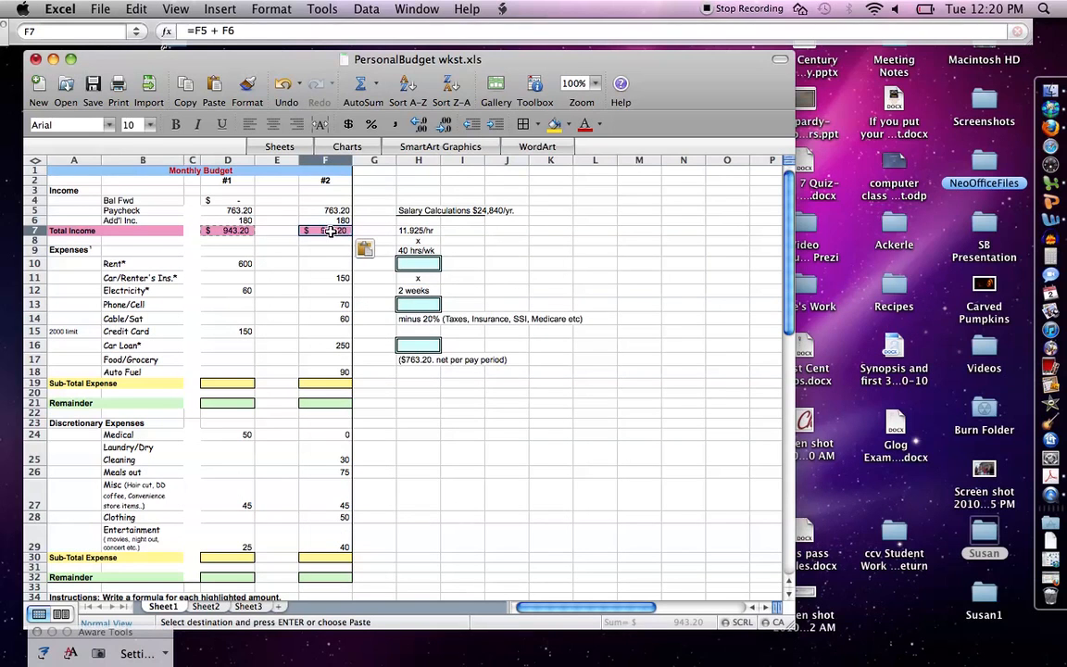
pyautogui.rightClick(330, 233)
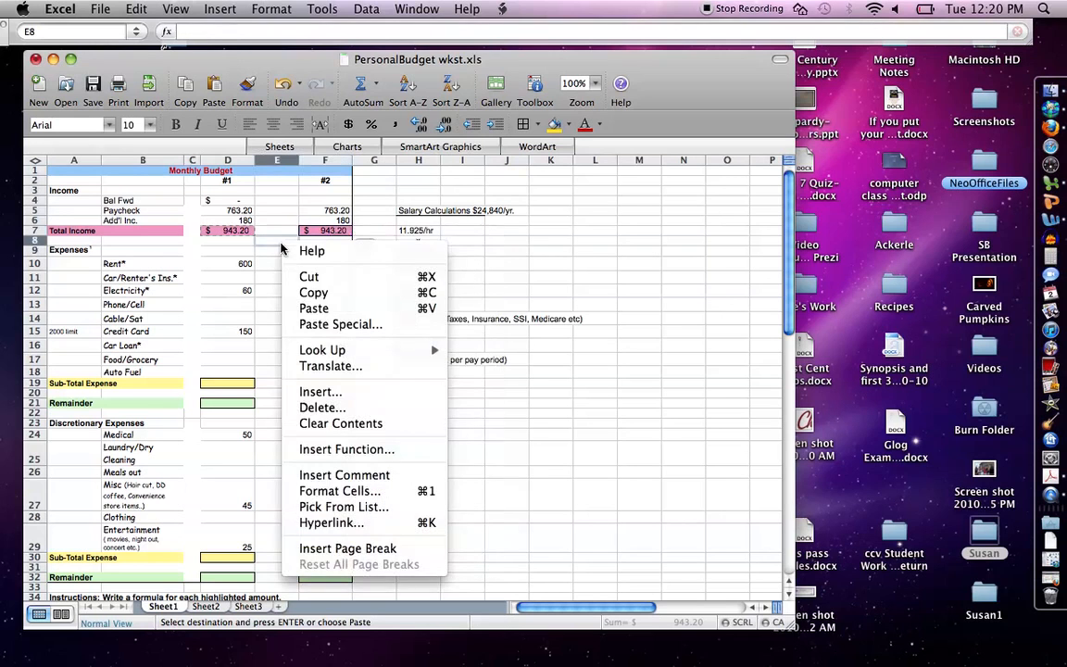
pyautogui.rightClick(552, 281)
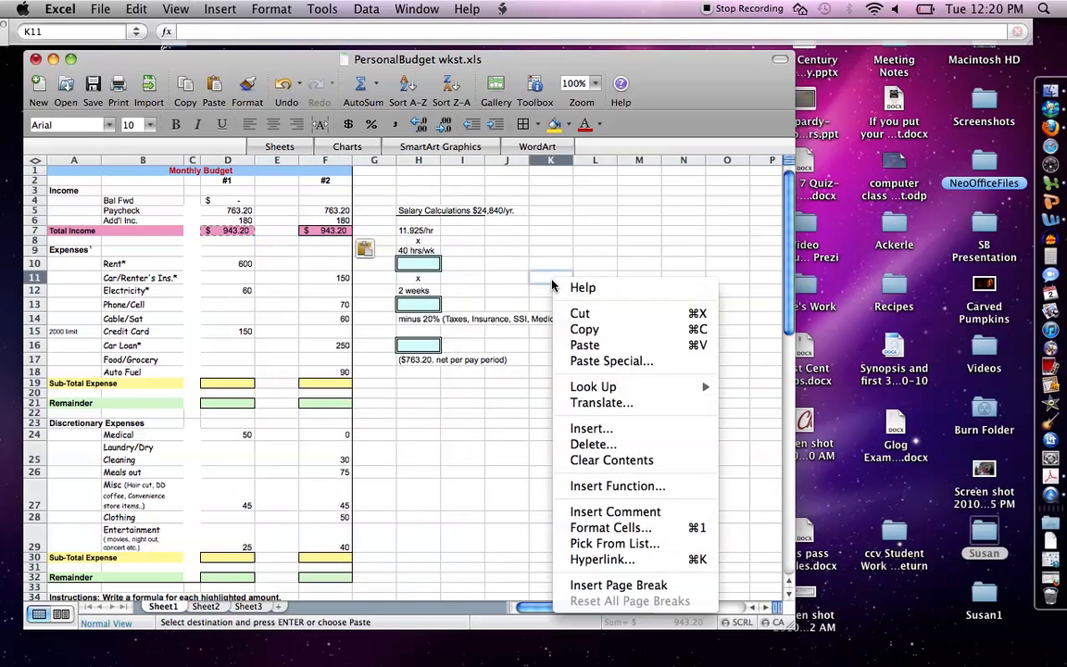
pyautogui.click(332, 235)
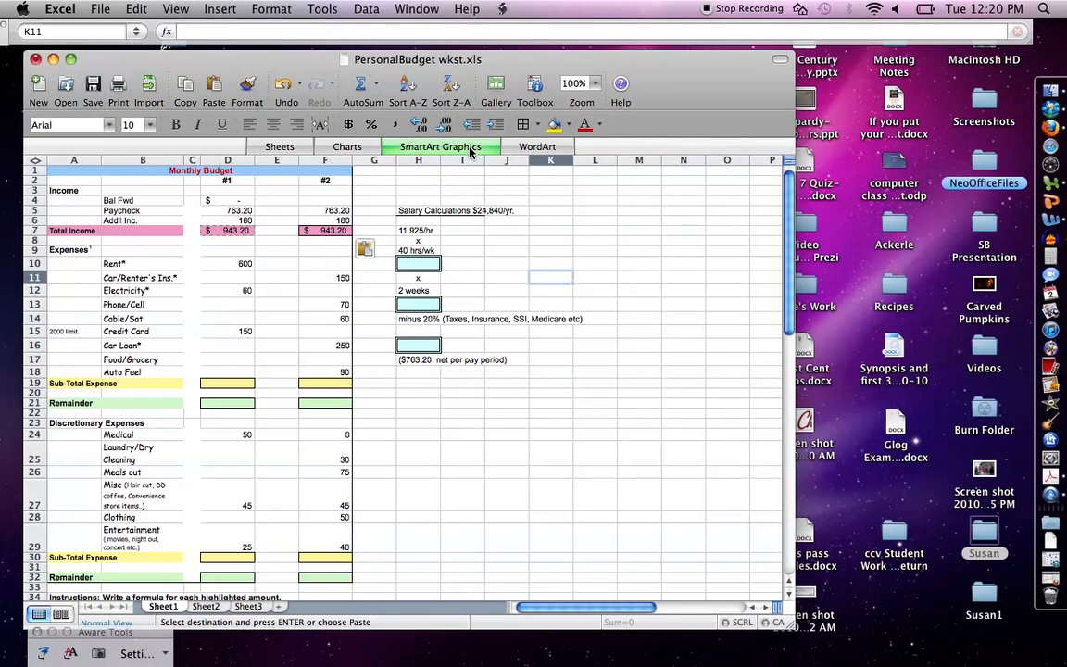
pyautogui.press('Escape')
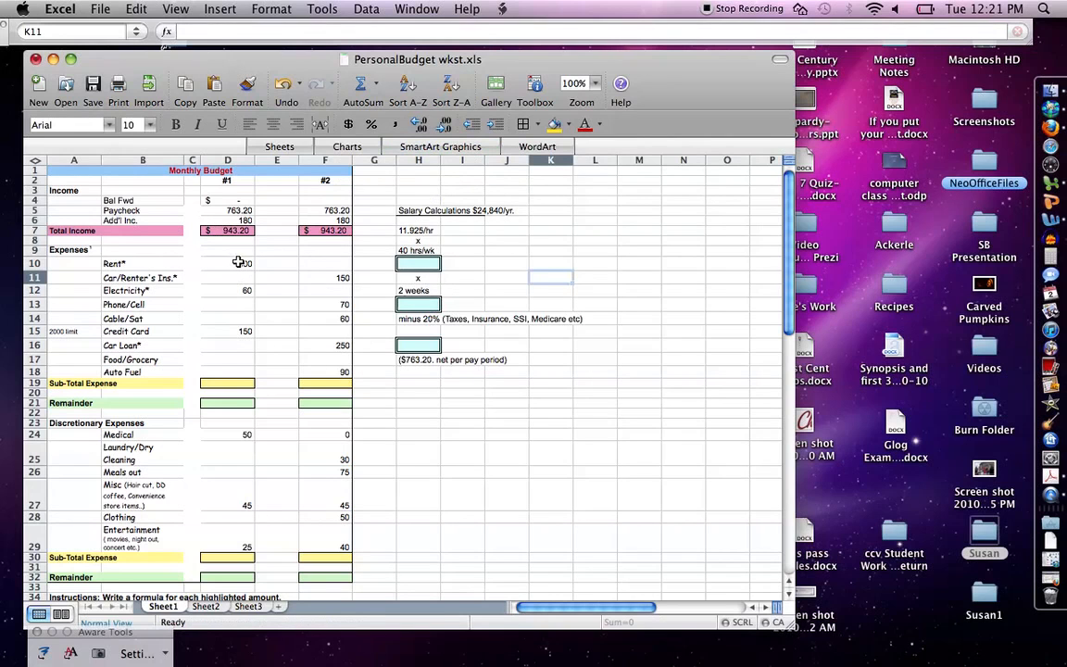
# Step: Insert an AutoSum formula in D19 for the pay period #1 expense sub-total and extend its range to D10:D18
pyautogui.click(243, 383)
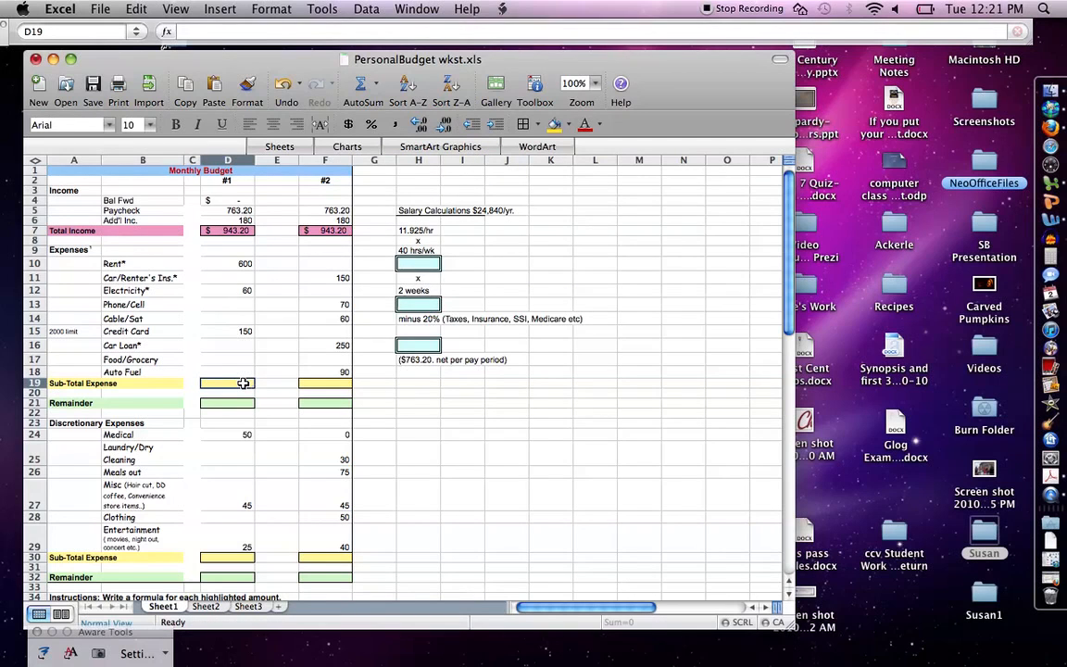
pyautogui.click(363, 90)
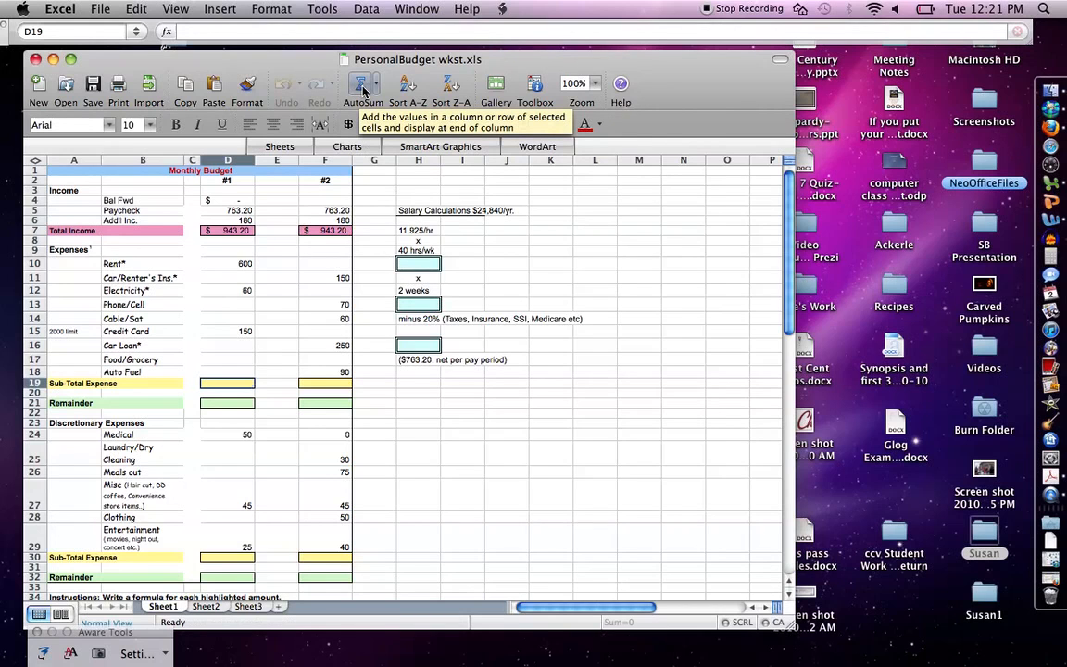
pyautogui.rightClick(363, 90)
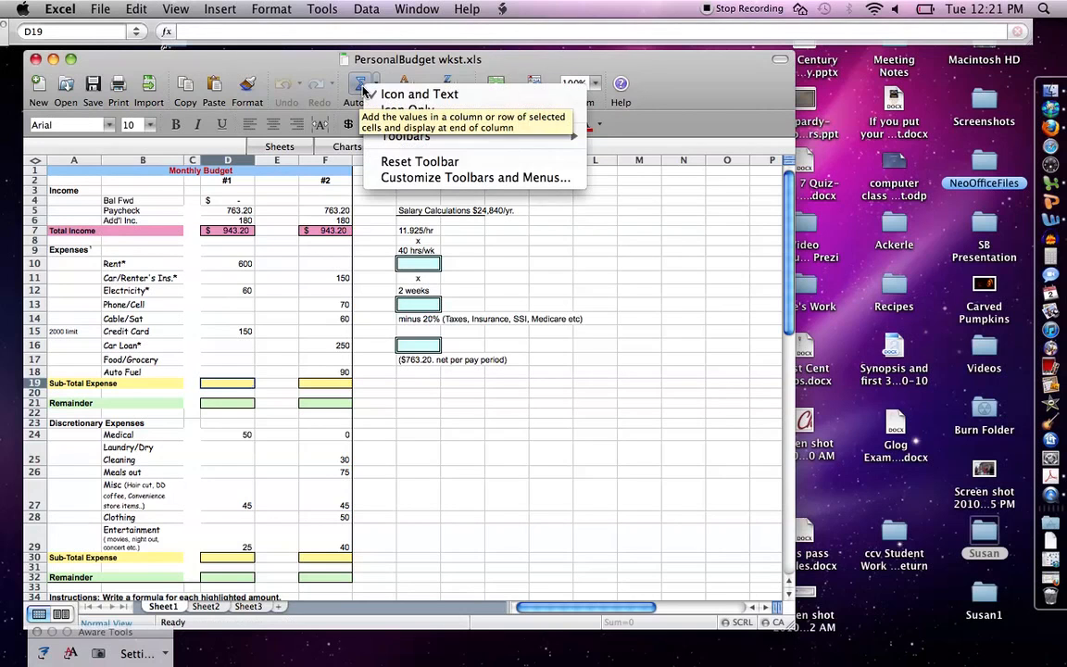
pyautogui.click(358, 92)
pyautogui.click(358, 89)
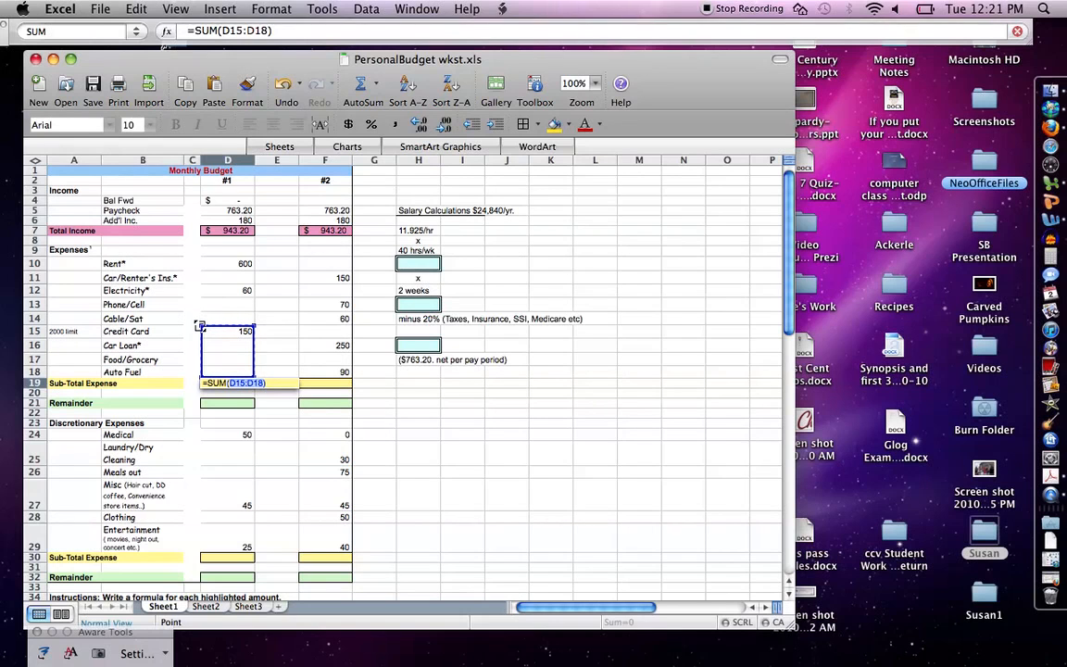
pyautogui.moveTo(200, 326); pyautogui.dragTo(195, 259)
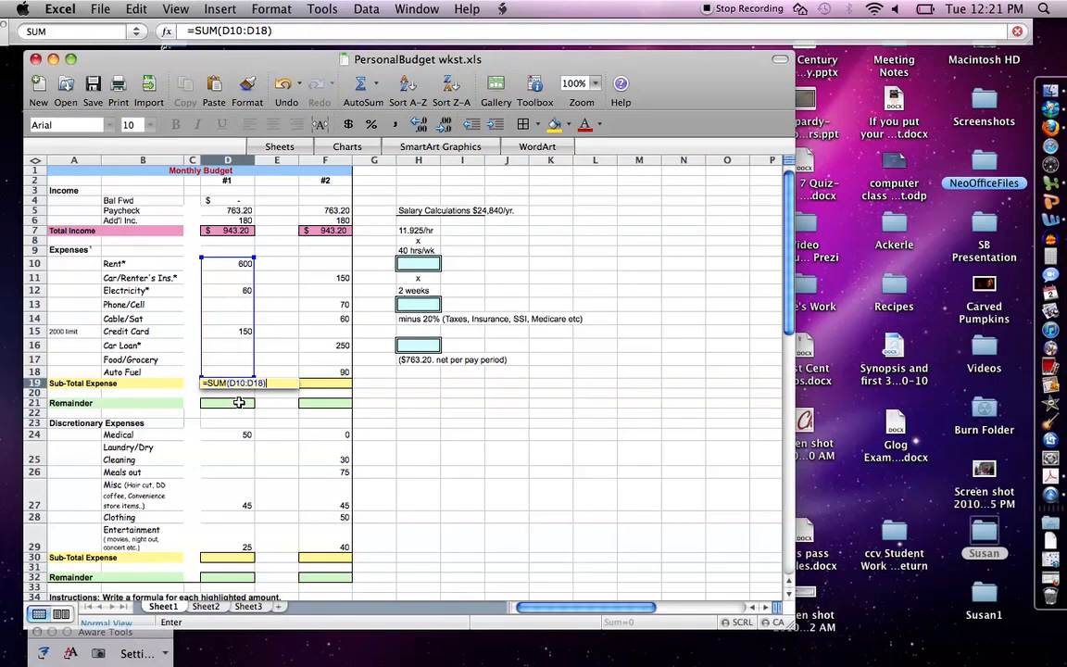